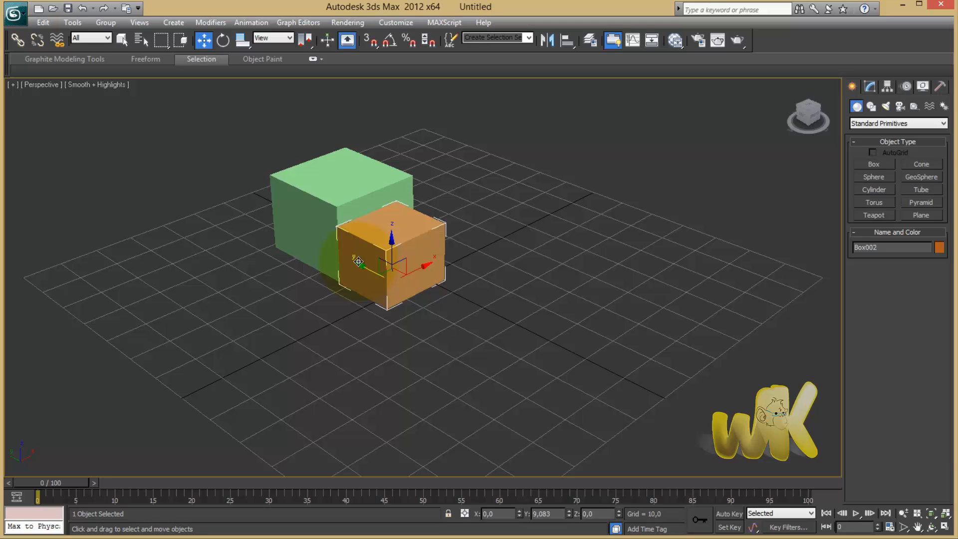
# Move the orange box clear of the green box to about X 11.2, Y -15.9, and start aligning it to the green box
pyautogui.moveTo(358, 261); pyautogui.dragTo(475, 265)
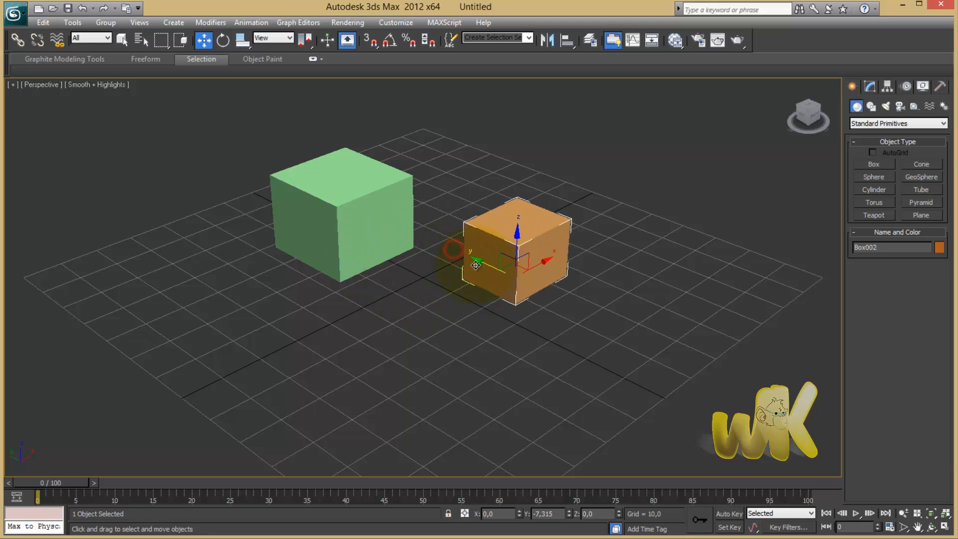
pyautogui.moveTo(546, 263); pyautogui.dragTo(532, 269)
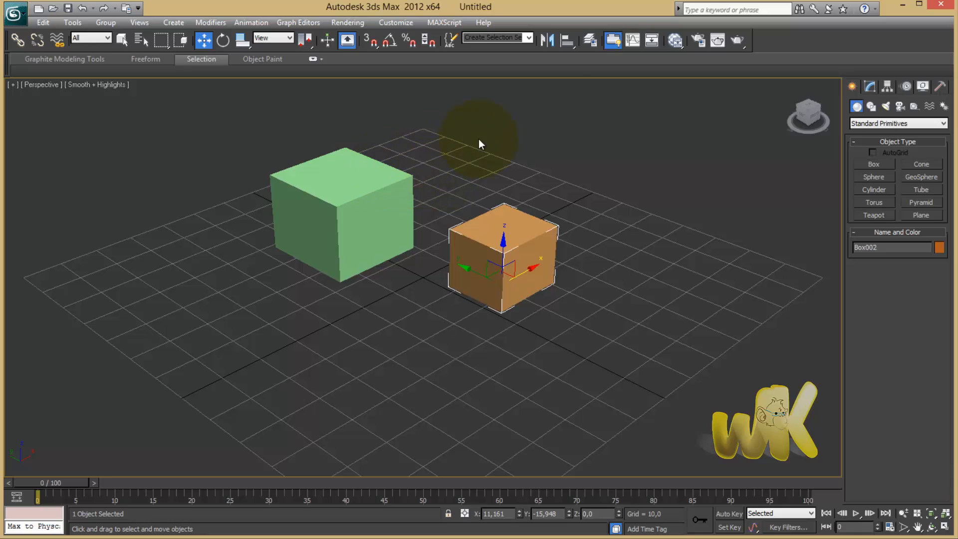
pyautogui.click(566, 40)
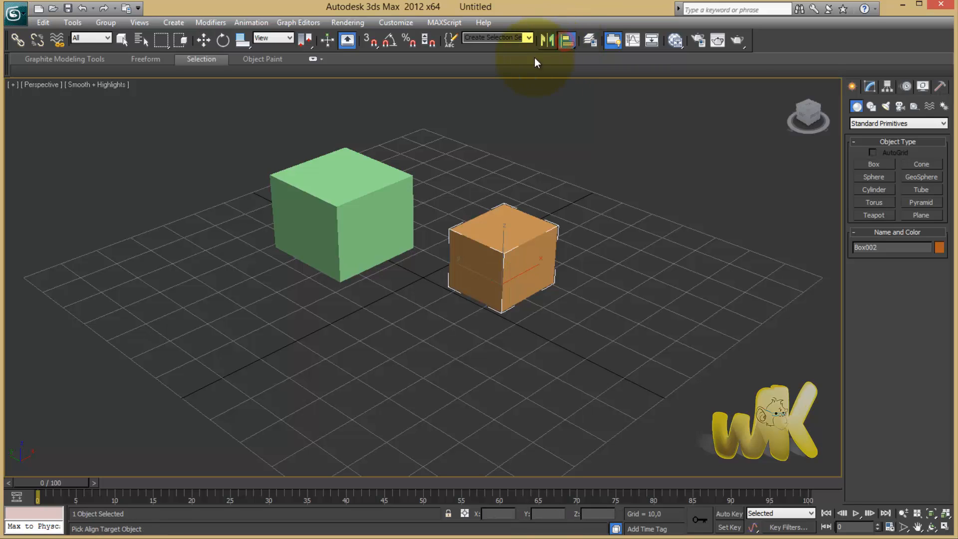
pyautogui.click(355, 193)
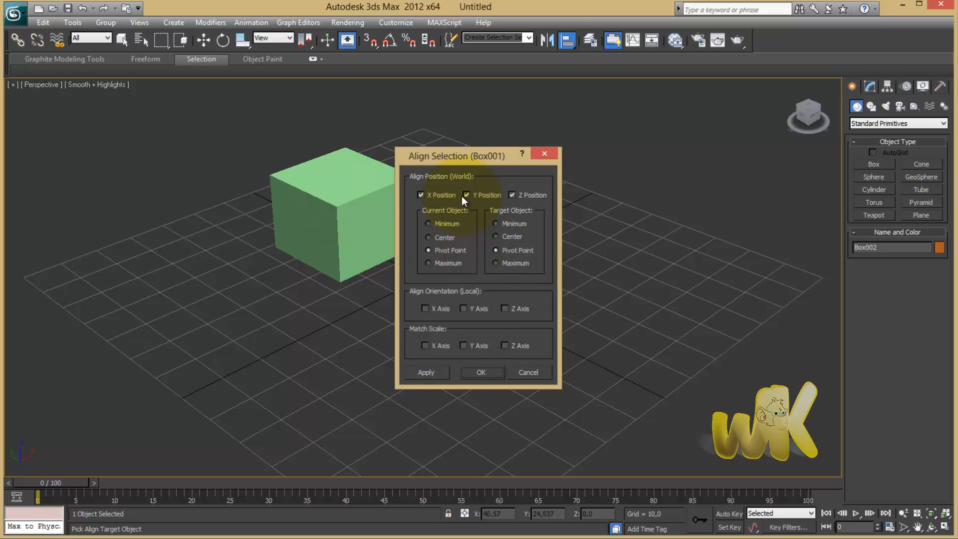
pyautogui.moveTo(439, 158); pyautogui.dragTo(672, 121)
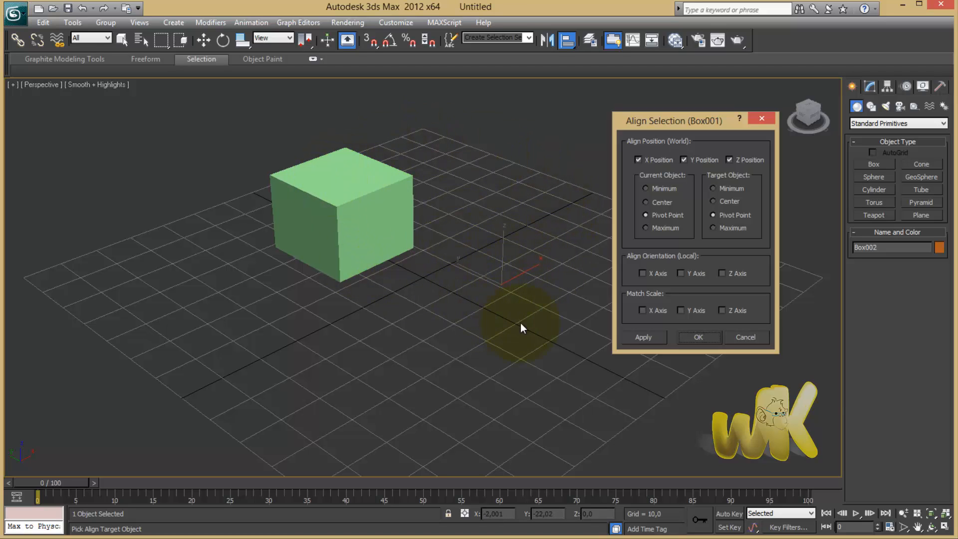
pyautogui.moveTo(694, 128); pyautogui.dragTo(687, 123)
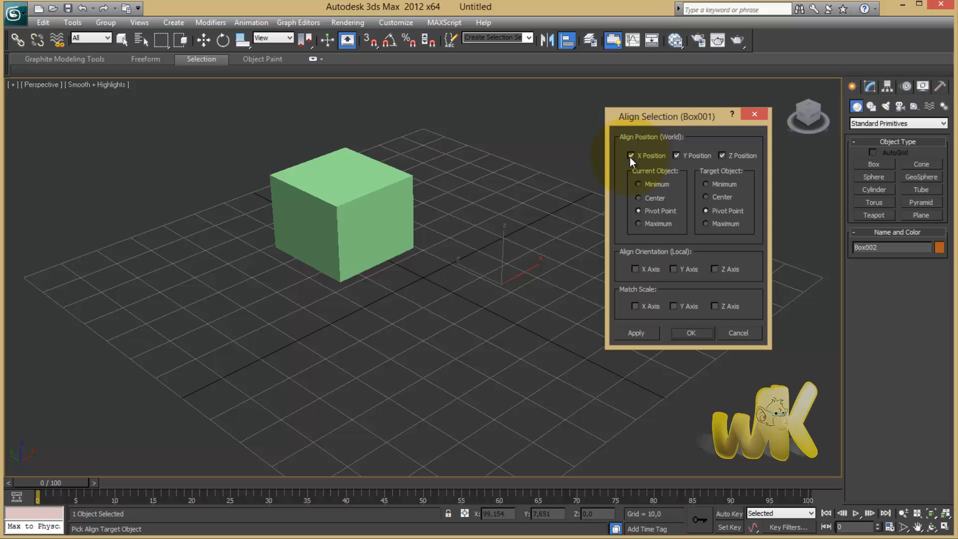
# Restrict the alignment to the X position and try Center and Minimum as the orange box's reference
pyautogui.click(631, 155)
pyautogui.click(677, 153)
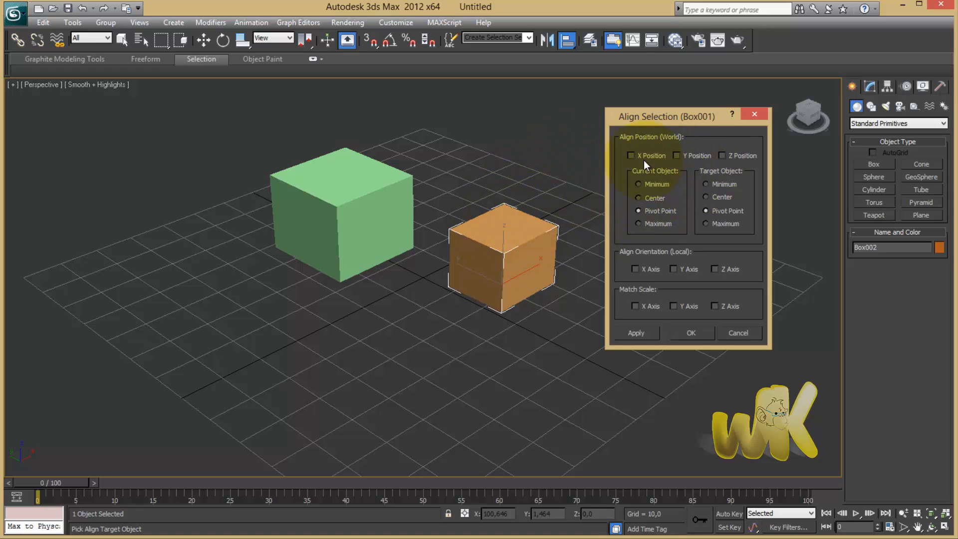
pyautogui.click(629, 155)
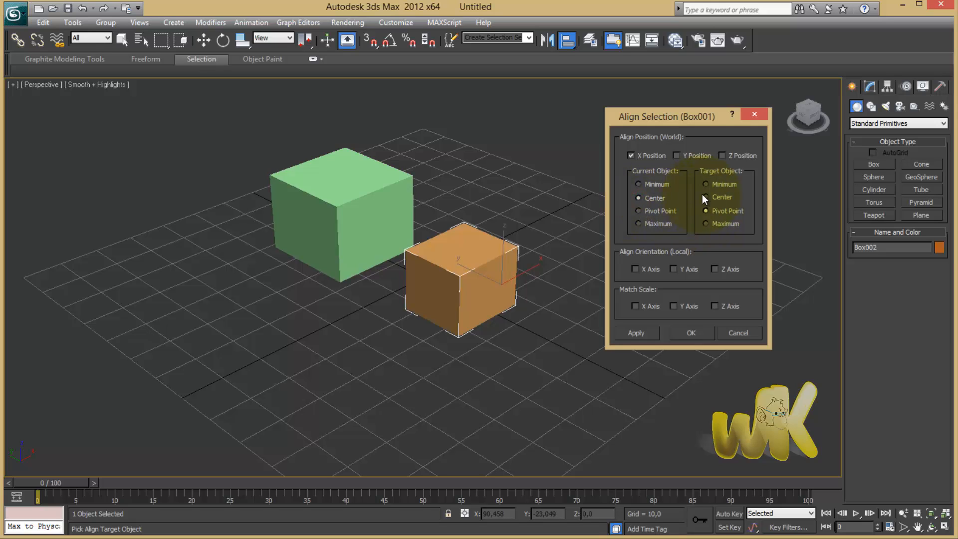
pyautogui.click(638, 184)
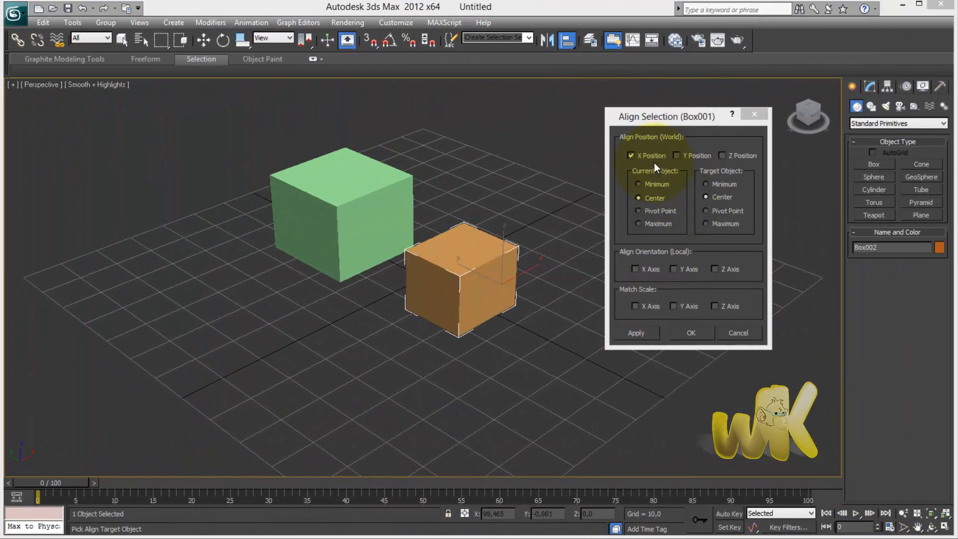
# Switch the alignment to the Y position only, with Maximum for the current object and Minimum for the target object
pyautogui.click(676, 155)
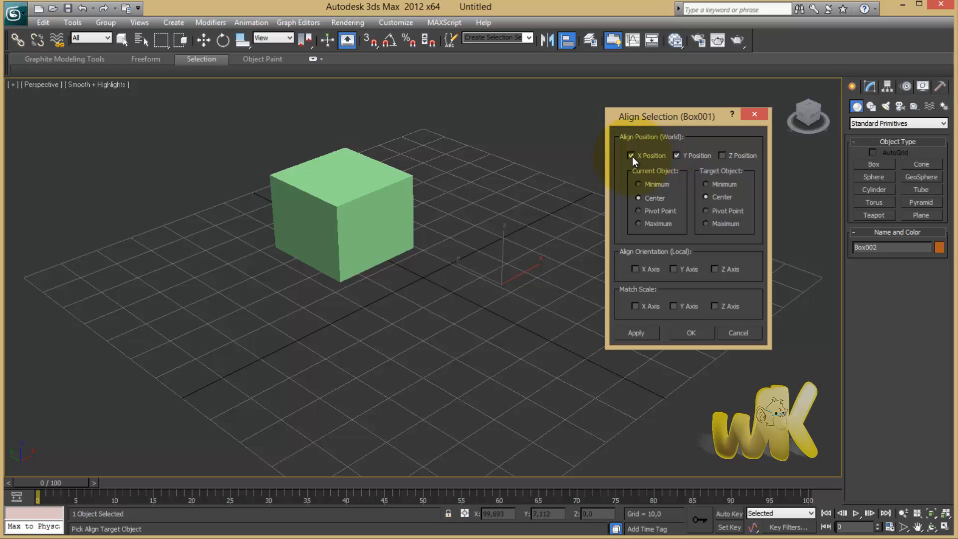
pyautogui.click(632, 156)
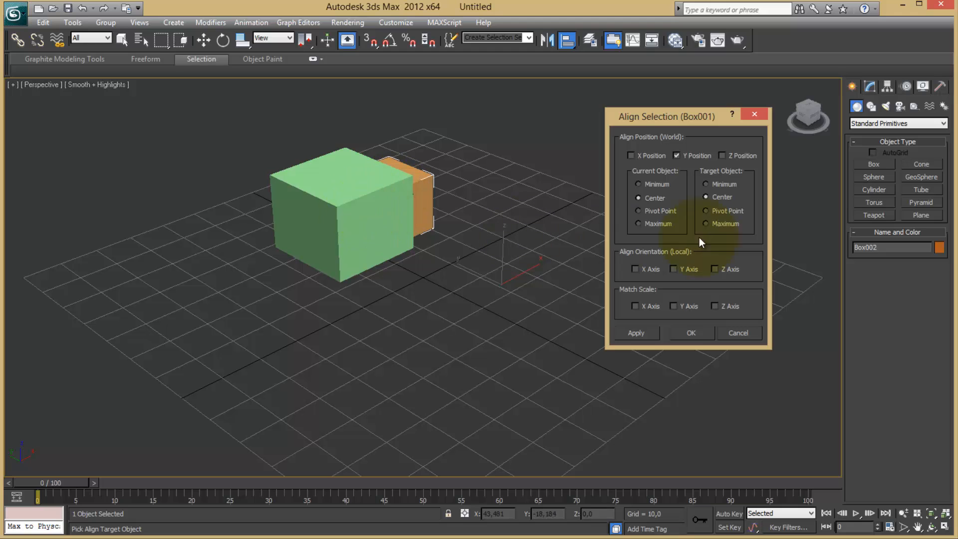
pyautogui.click(705, 185)
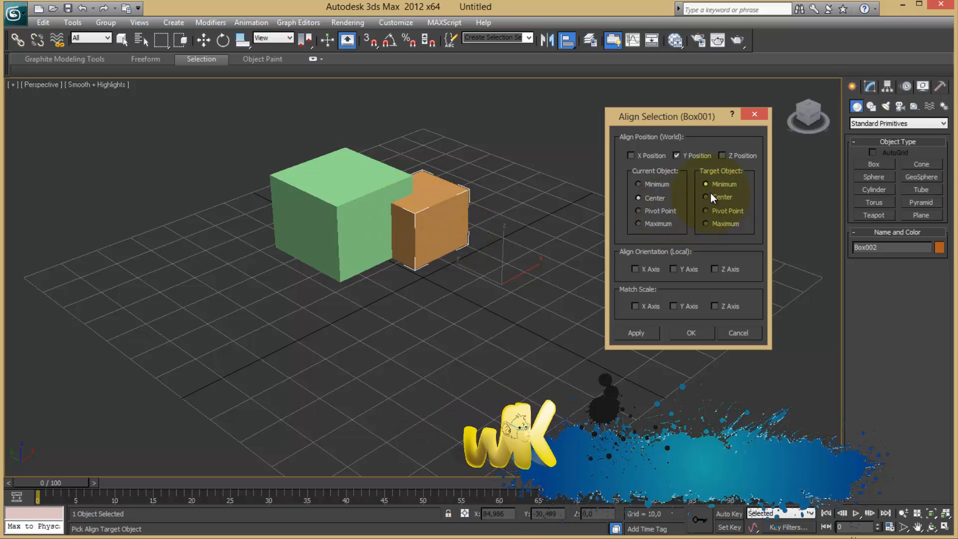
pyautogui.click(705, 224)
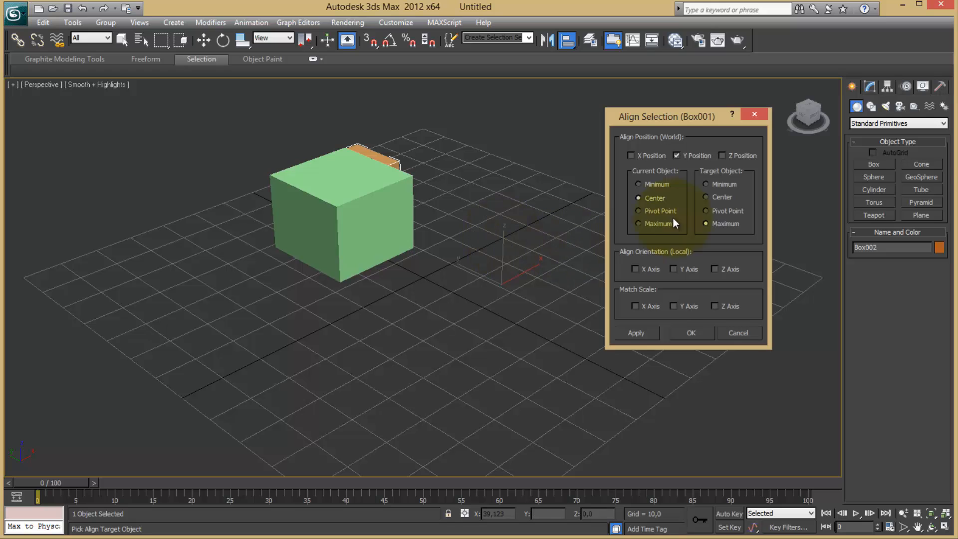
pyautogui.click(638, 185)
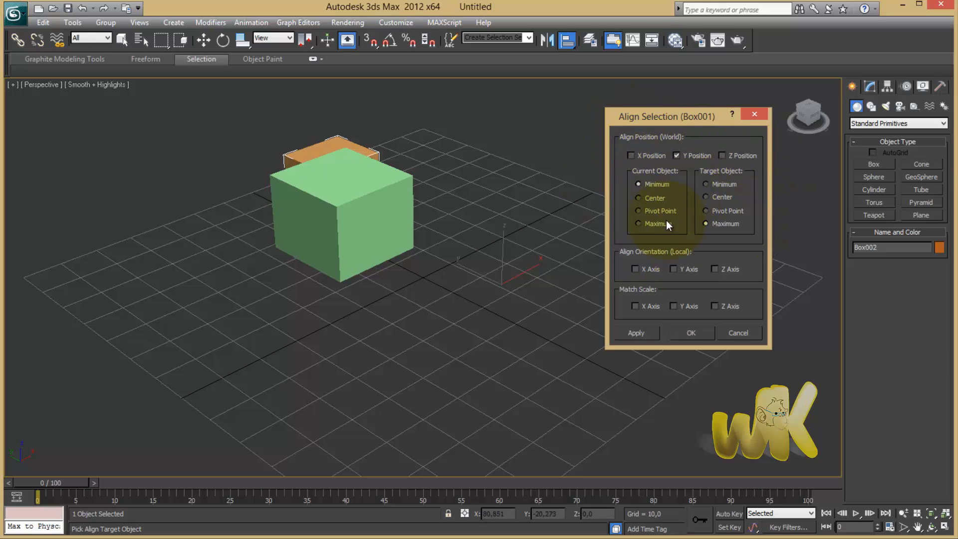
pyautogui.click(638, 224)
pyautogui.click(706, 185)
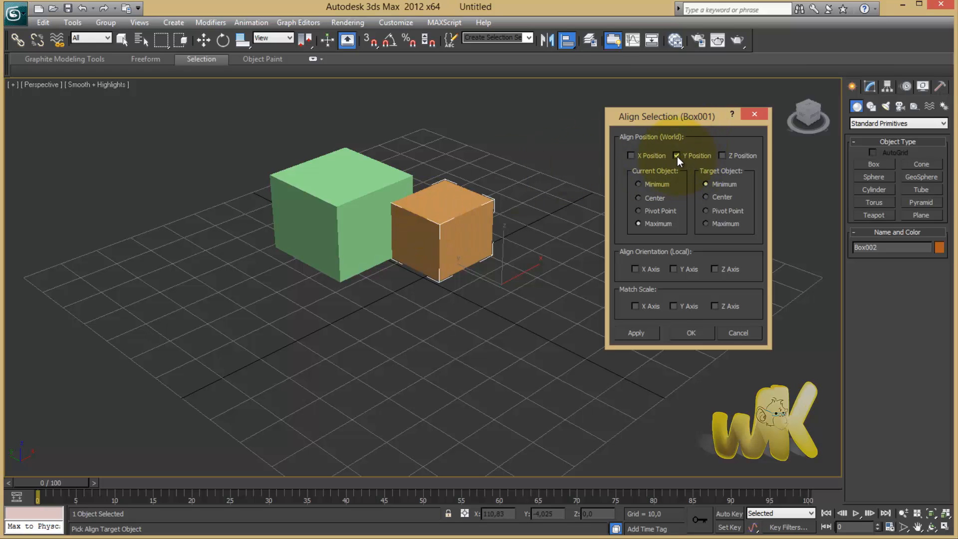
# Try aligning only the Z position, center to center and with the orange box's minimum at the green box's center
pyautogui.click(723, 155)
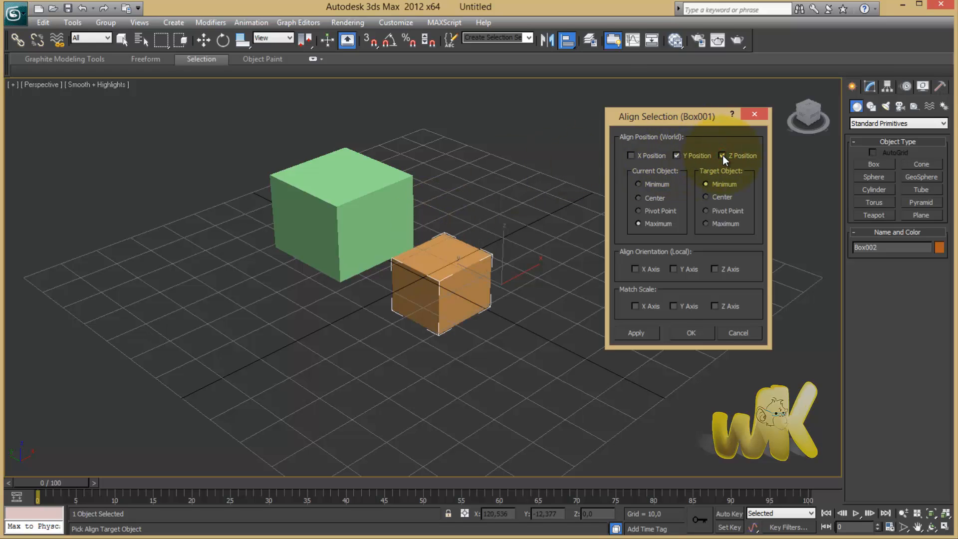
pyautogui.click(676, 155)
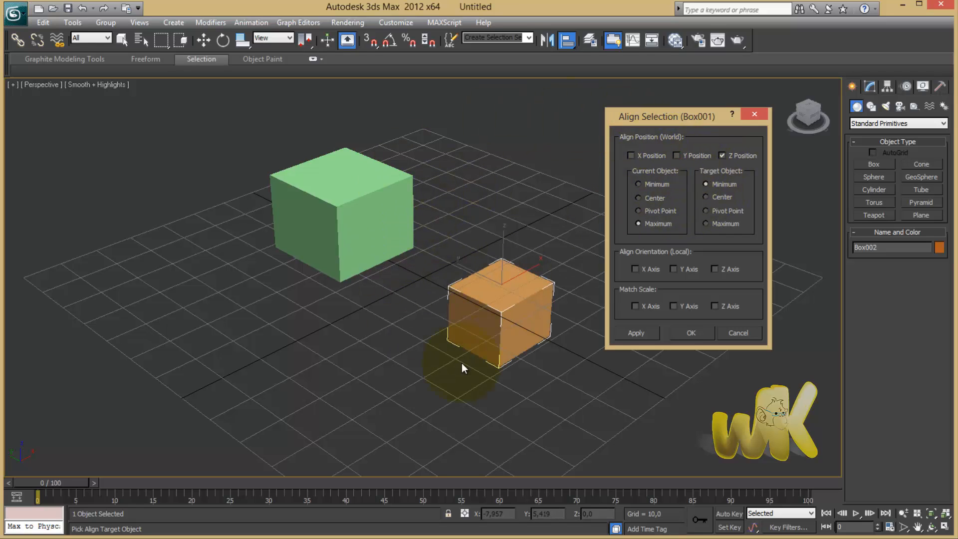
pyautogui.click(640, 197)
pyautogui.click(706, 197)
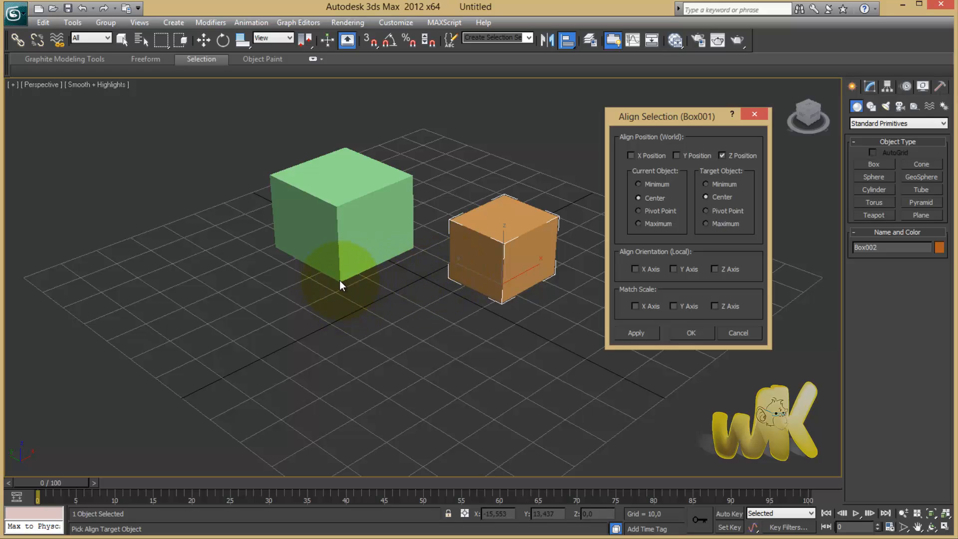
pyautogui.click(638, 185)
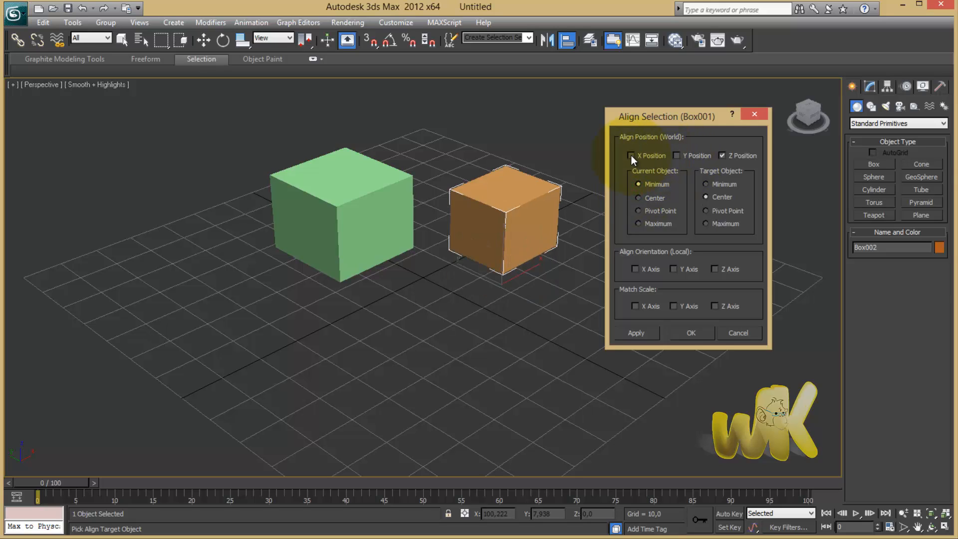
# Return to aligning only the Y position, comparing reference options and ending with current object Maximum to target object Minimum
pyautogui.click(679, 155)
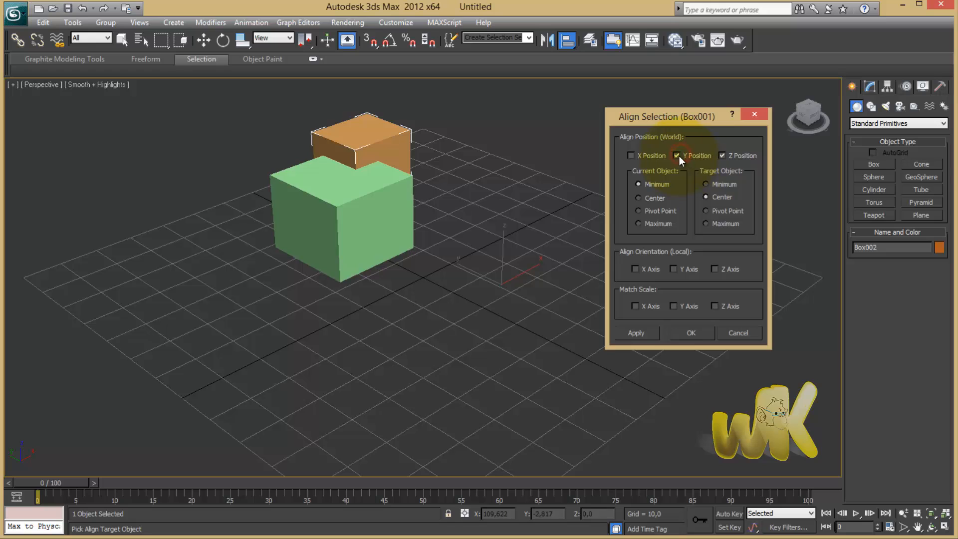
pyautogui.click(720, 153)
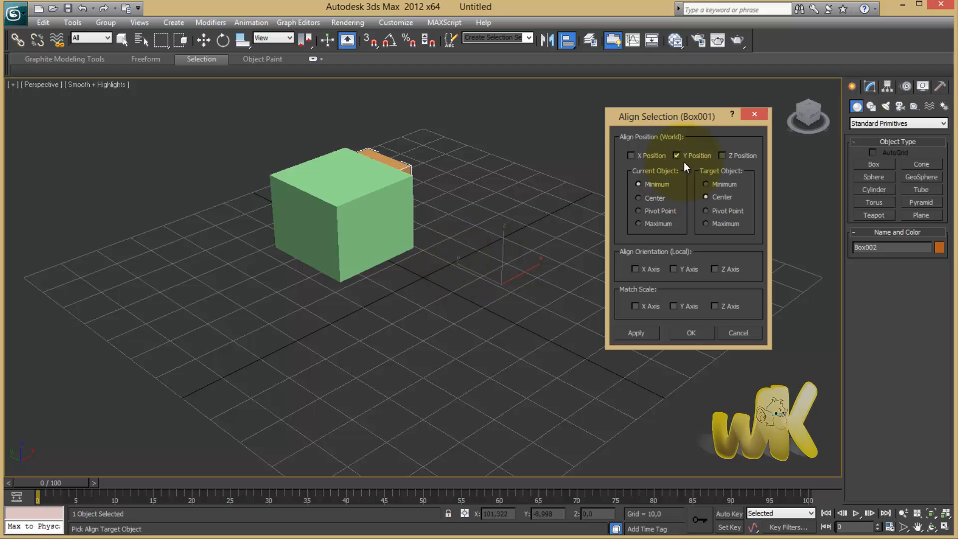
pyautogui.click(639, 224)
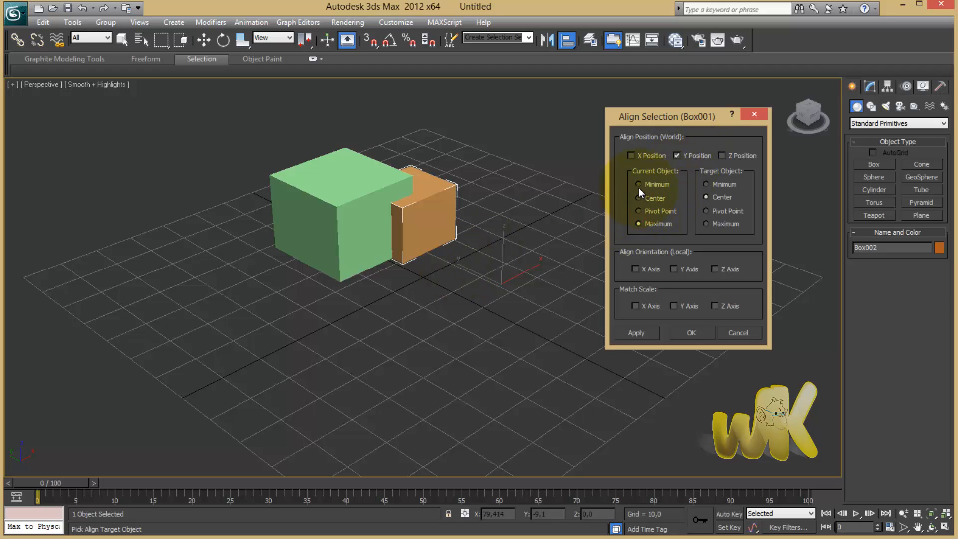
pyautogui.click(638, 184)
pyautogui.click(634, 223)
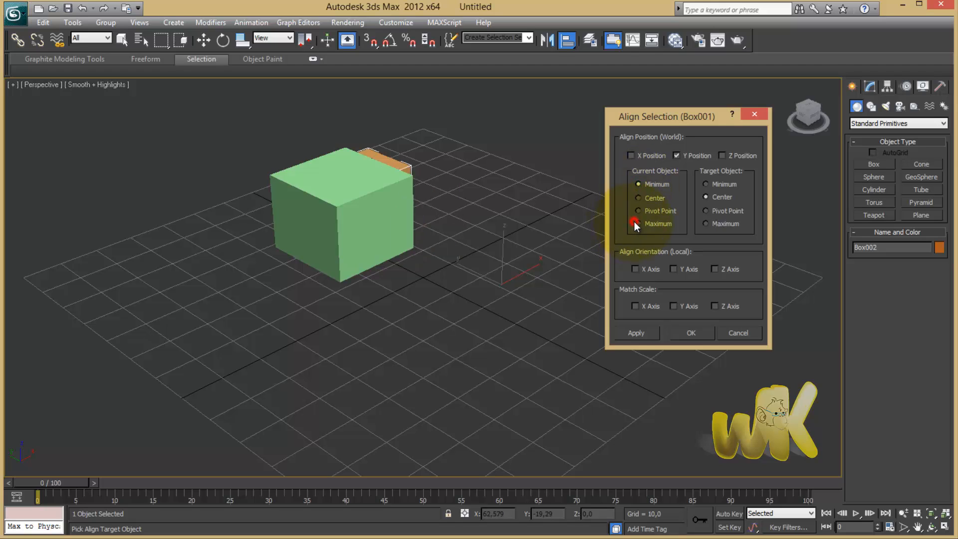
pyautogui.click(638, 224)
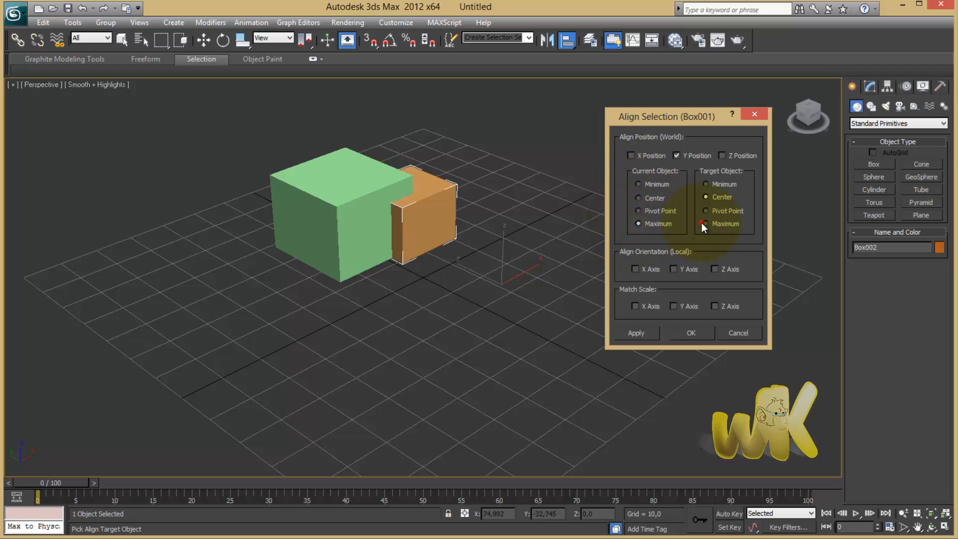
pyautogui.click(708, 223)
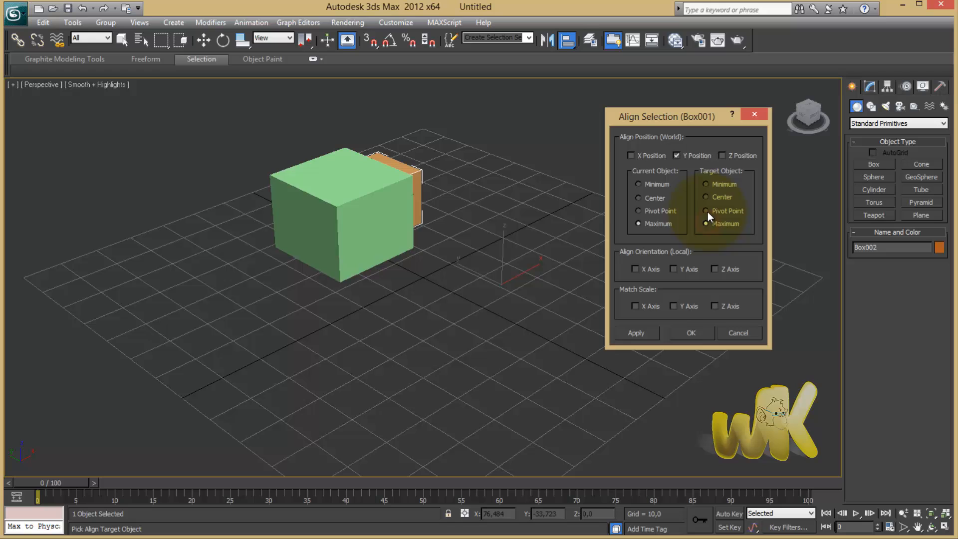
pyautogui.click(706, 185)
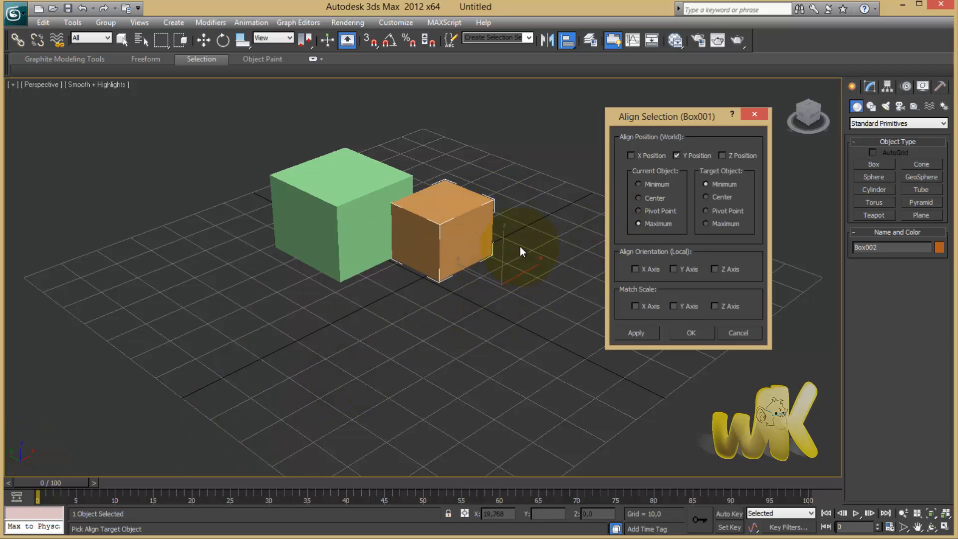
# Try adding the X position to the alignment, using the orange box's pivot point and maximum as references
pyautogui.click(630, 155)
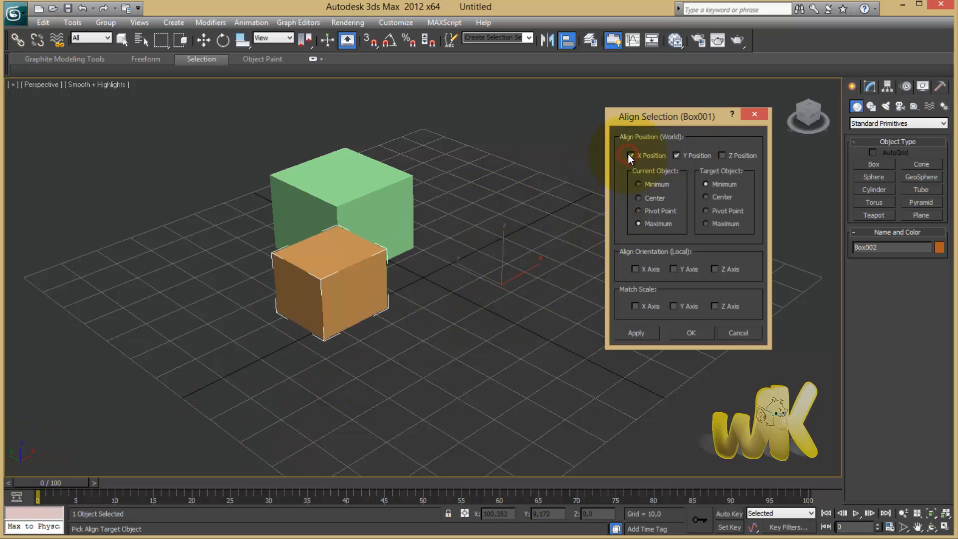
pyautogui.click(637, 210)
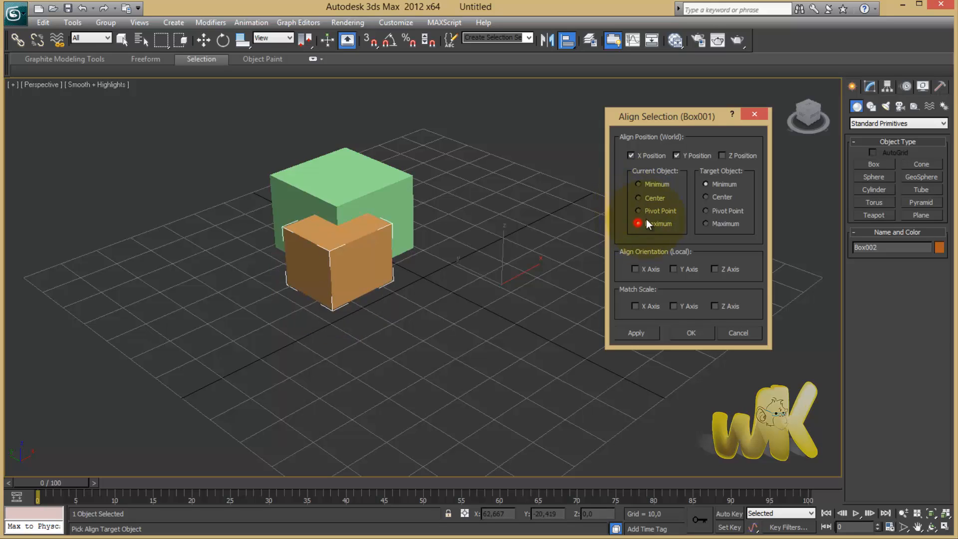
pyautogui.click(638, 224)
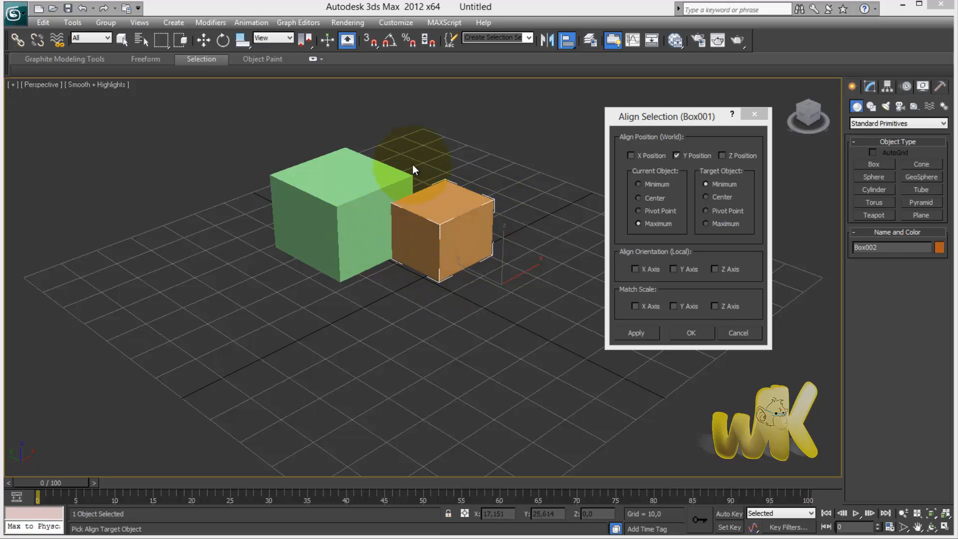
# Apply the Y alignment, and align the X position from current object Minimum to target object Minimum
pyautogui.click(643, 335)
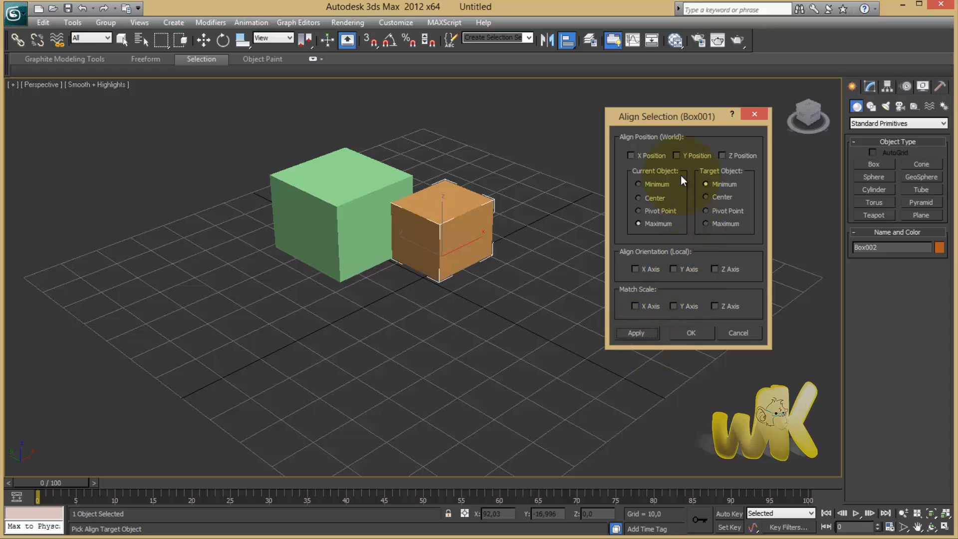
pyautogui.click(630, 155)
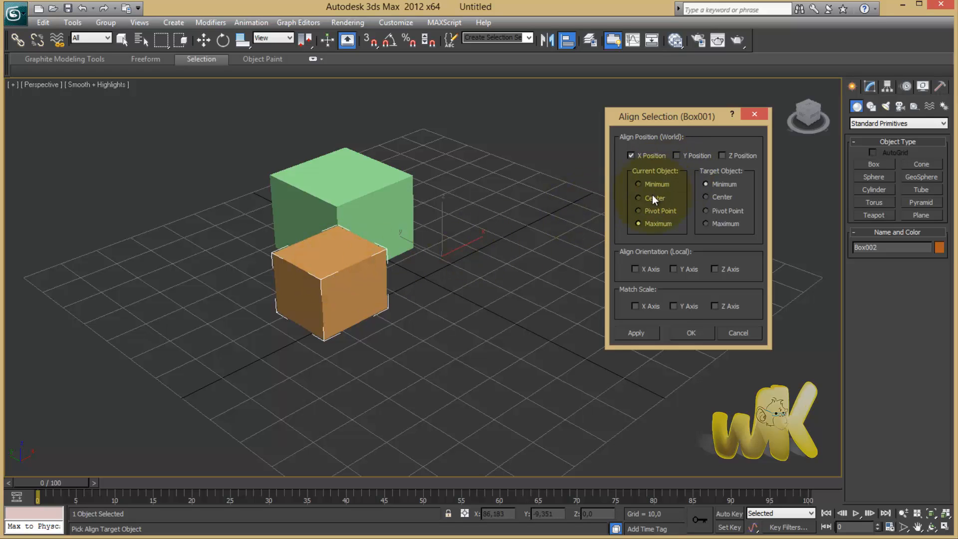
pyautogui.click(639, 184)
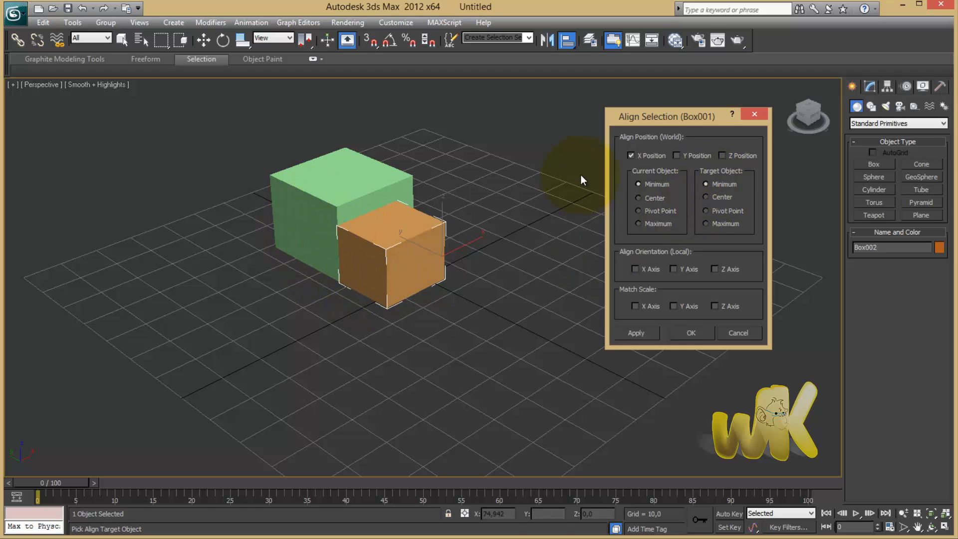
pyautogui.click(644, 333)
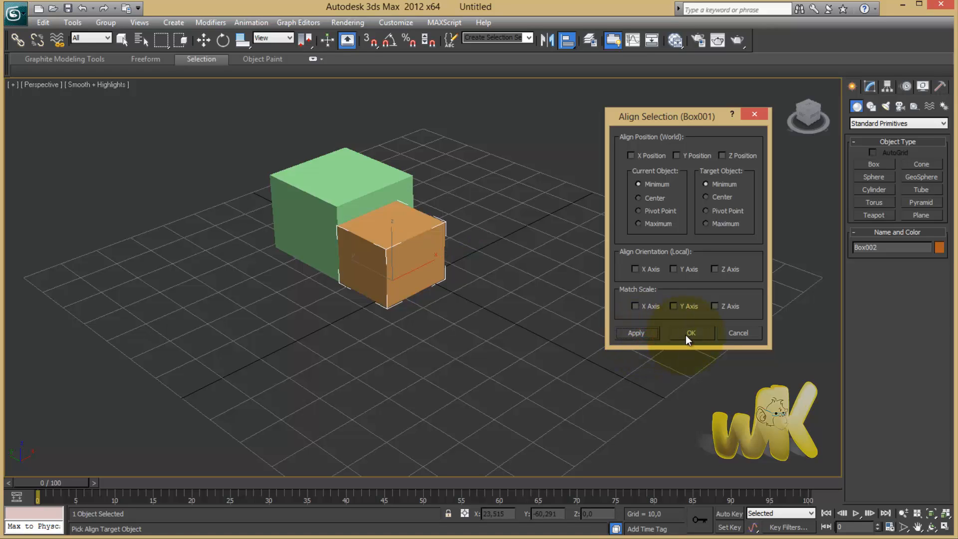
pyautogui.click(687, 333)
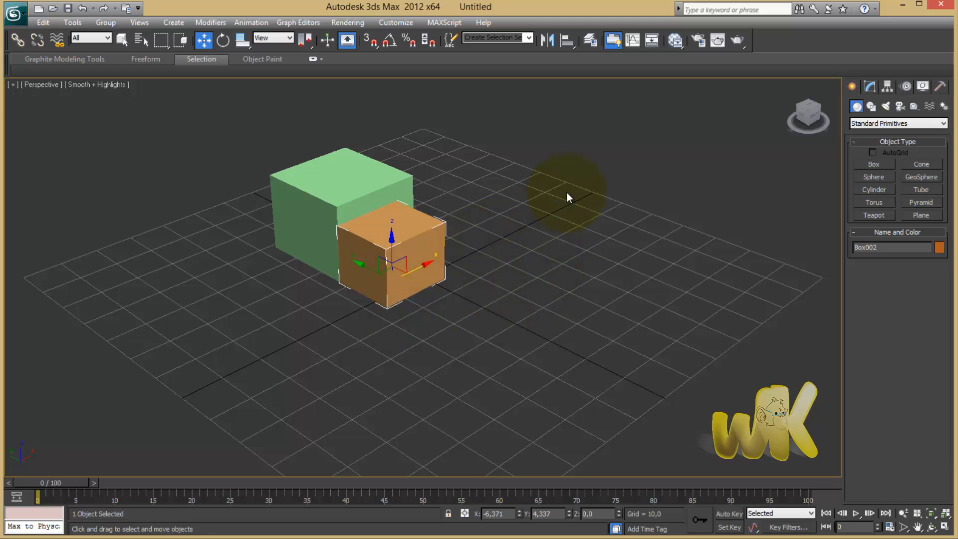
# Draw a thin upright box about 7.7 long, 45.7 wide and 28.8 high beside the orange box, and rotate it about the Z axis
pyautogui.click(878, 164)
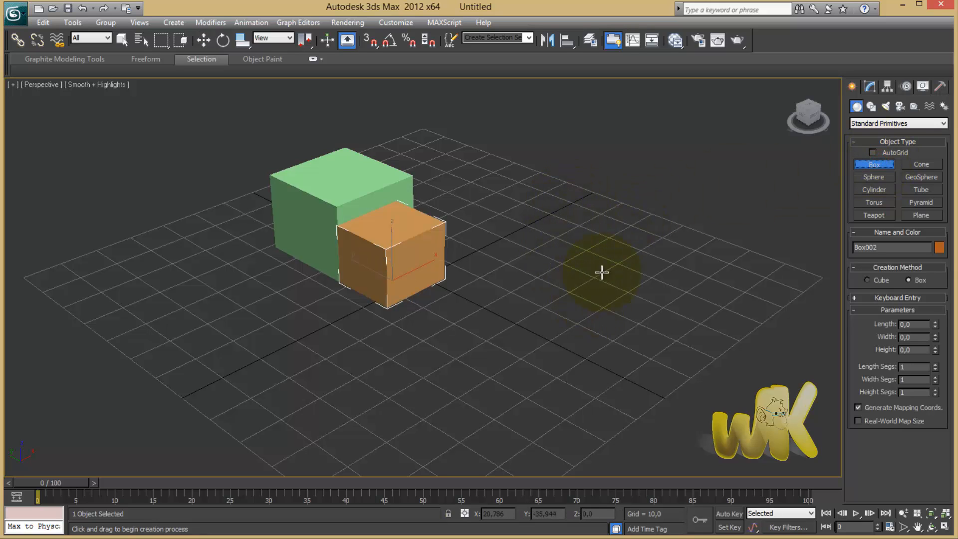
pyautogui.moveTo(612, 274); pyautogui.dragTo(516, 360)
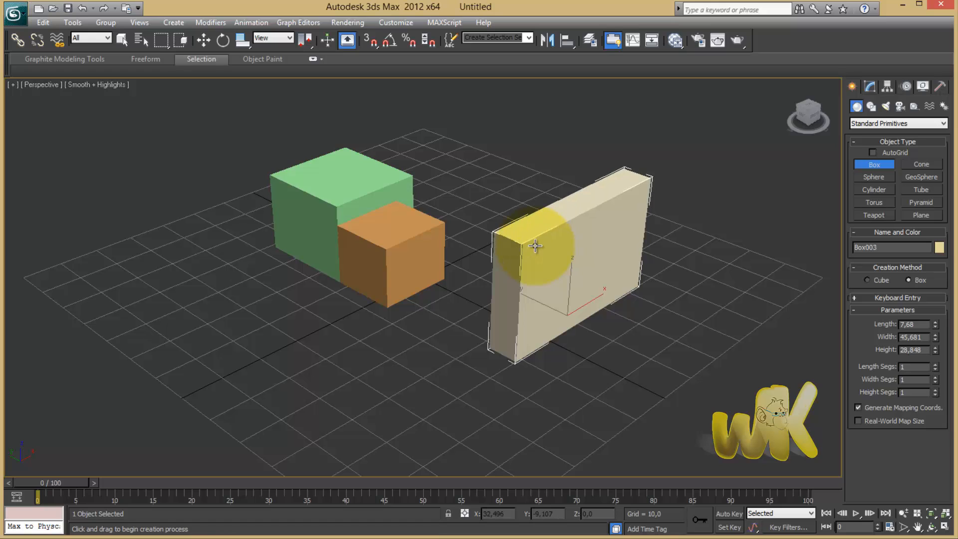
pyautogui.click(535, 246)
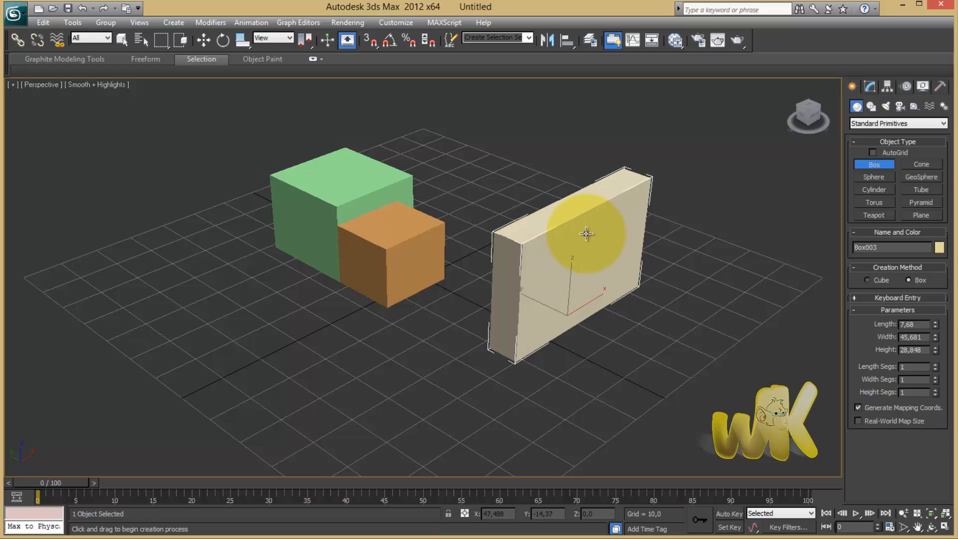
pyautogui.press('e')
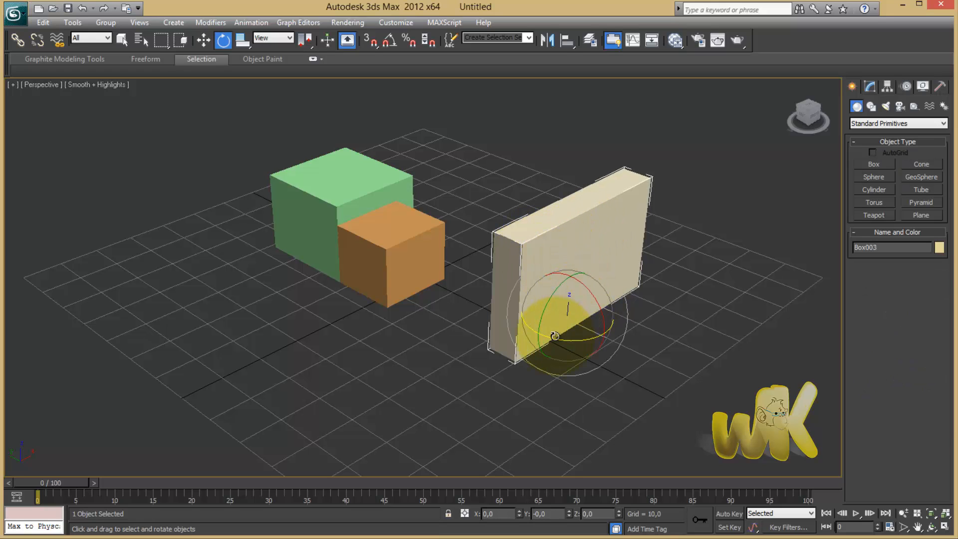
pyautogui.moveTo(550, 339); pyautogui.dragTo(601, 333)
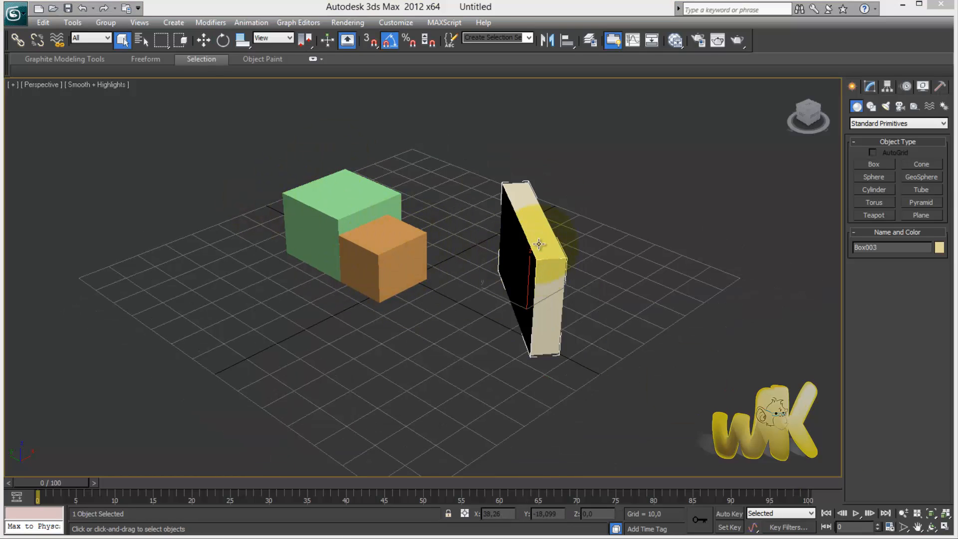
# Start aligning the orange box to the rotated cream box, and try matching its local orientation on the Z and Y axes
pyautogui.click(378, 251)
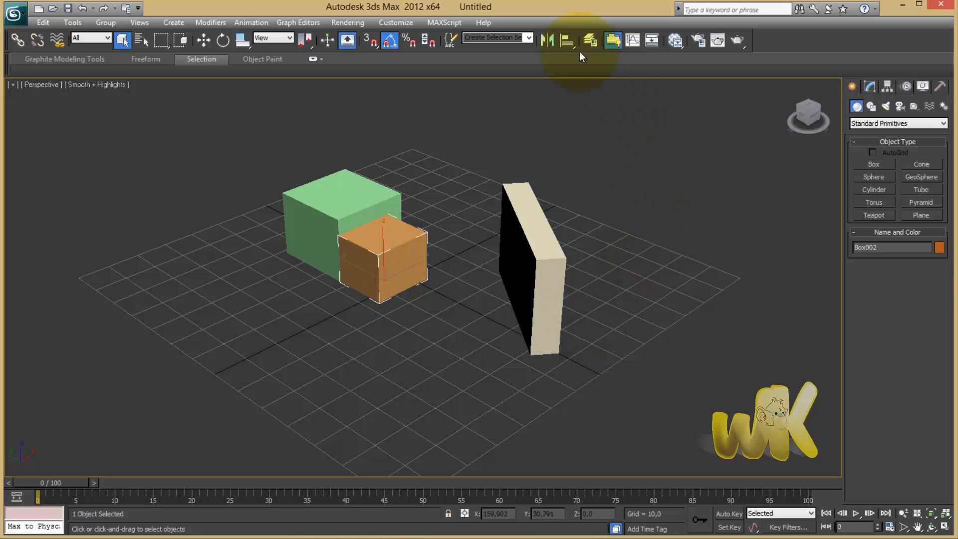
pyautogui.click(568, 40)
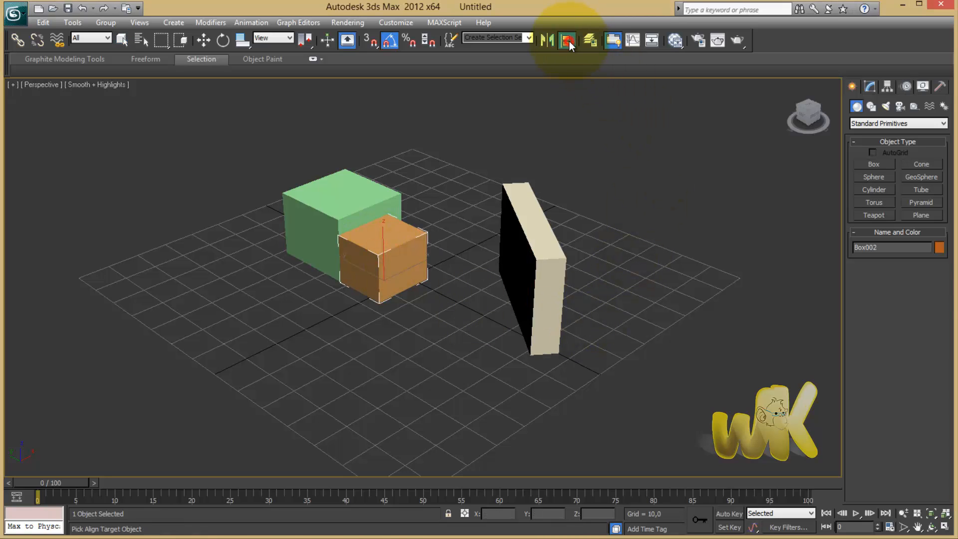
pyautogui.click(539, 258)
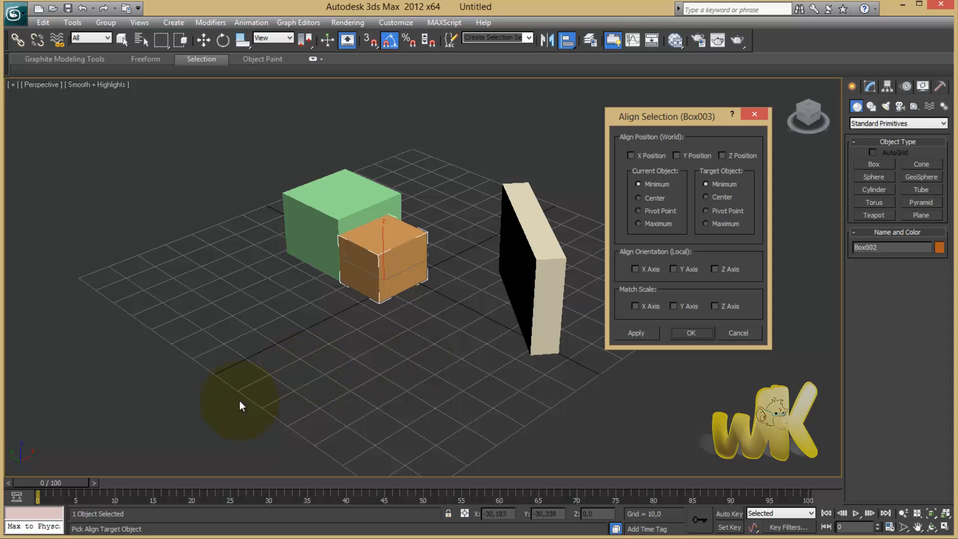
pyautogui.click(715, 269)
pyautogui.click(674, 270)
pyautogui.click(714, 272)
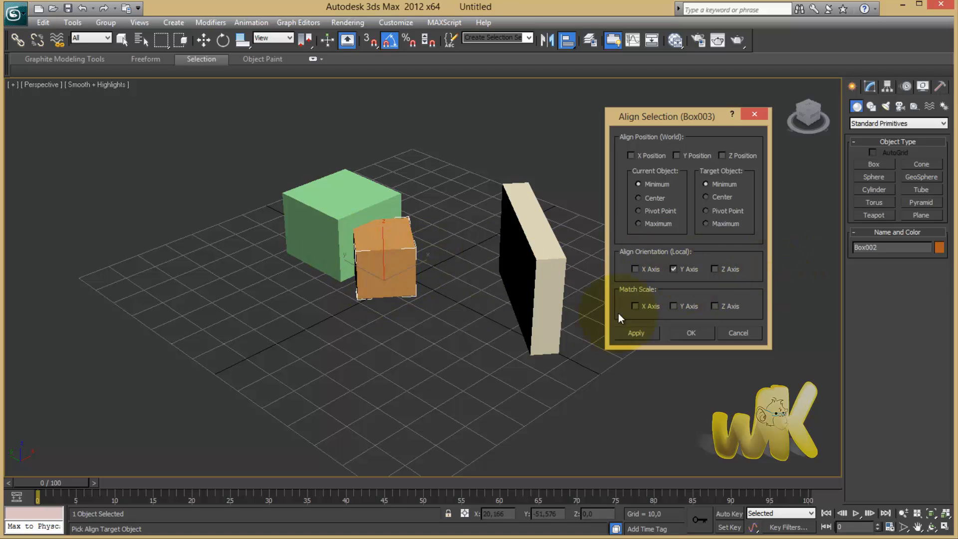
pyautogui.click(674, 269)
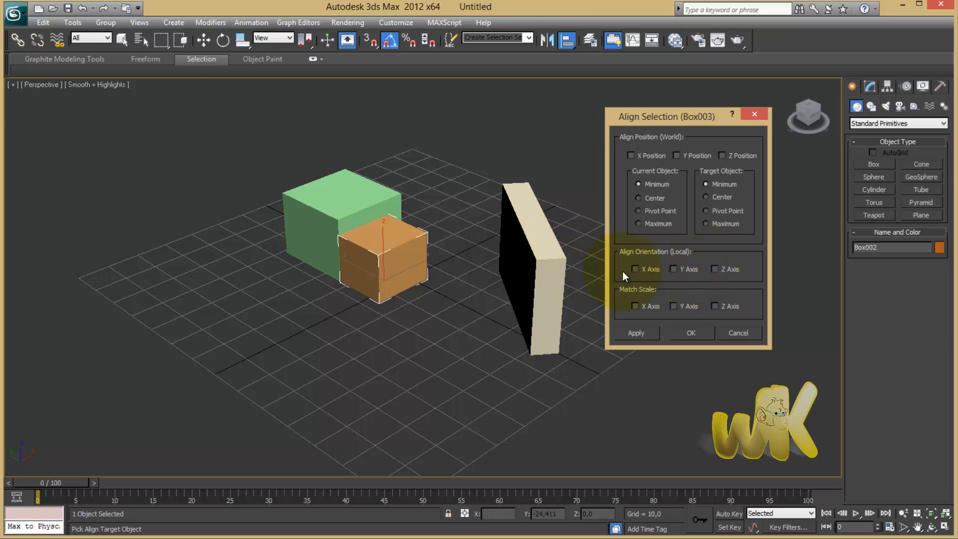
# Align the orange box's local orientation to the cream box, comparing the X and Y axes, and apply the match
pyautogui.click(636, 269)
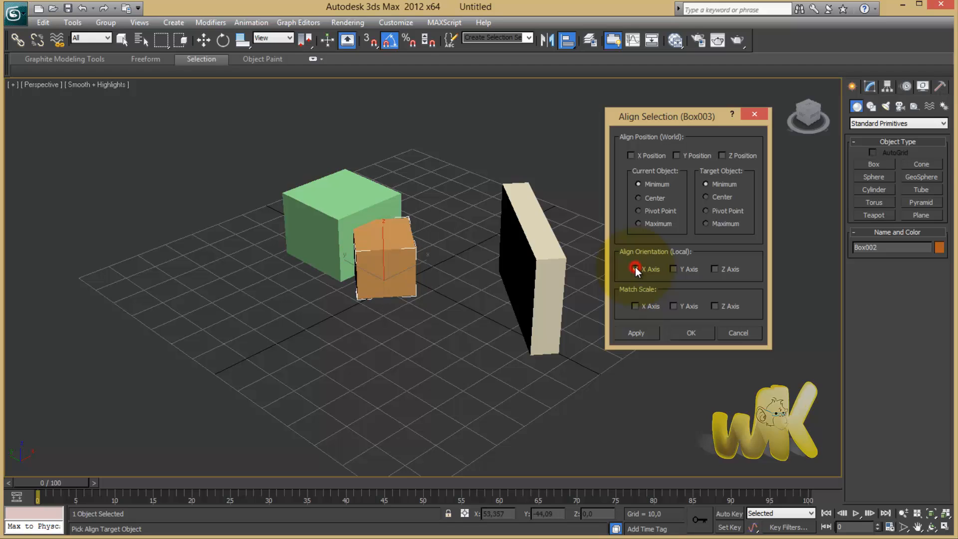
pyautogui.click(679, 271)
pyautogui.click(672, 269)
pyautogui.click(630, 270)
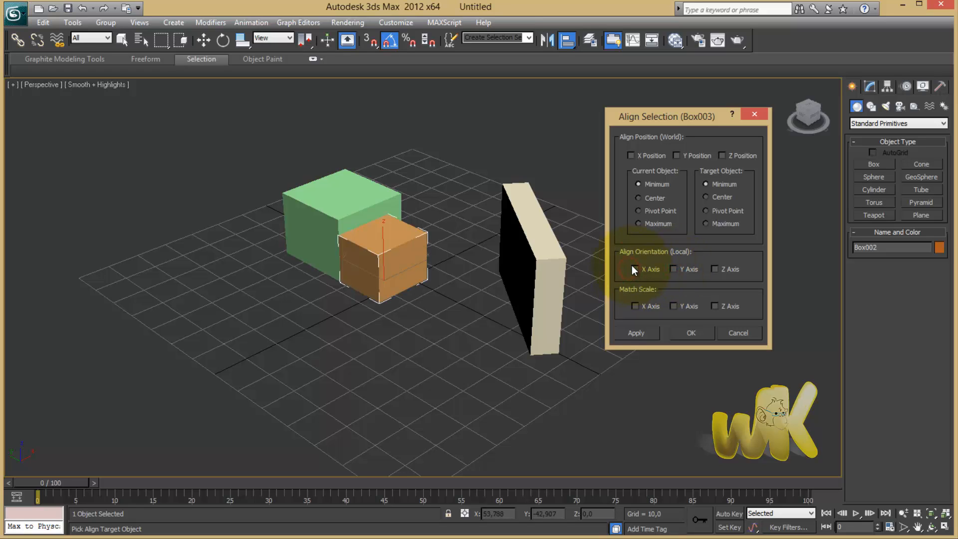
pyautogui.click(636, 333)
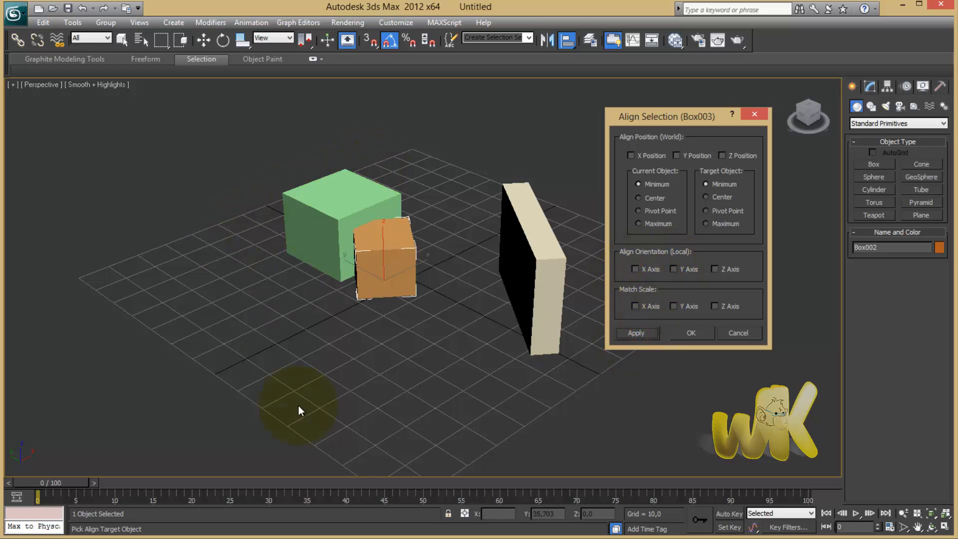
pyautogui.click(577, 296)
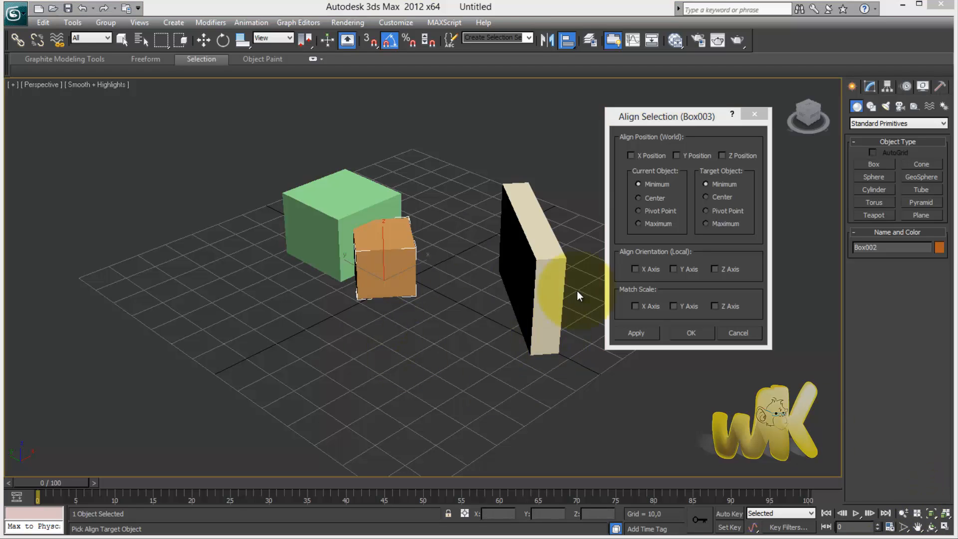
pyautogui.click(650, 119)
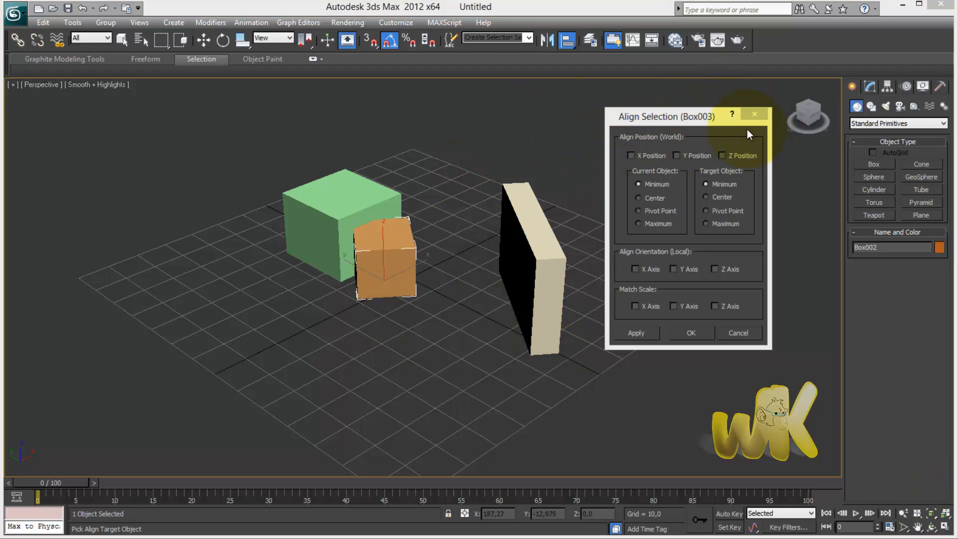
pyautogui.click(689, 335)
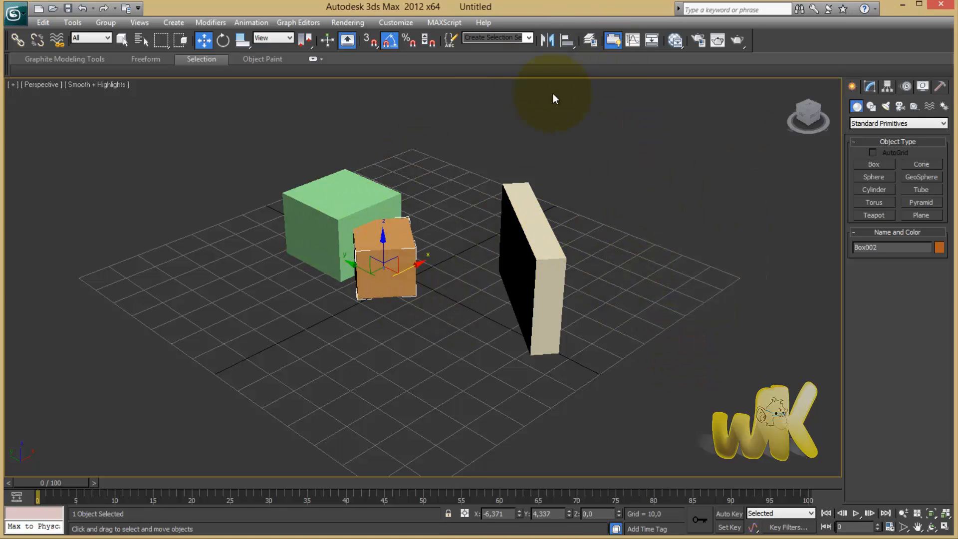
# Draw another box on the empty side of the grid and scale it into a thin slab, about 29% X, 241% Y and 150% Z
pyautogui.click(874, 165)
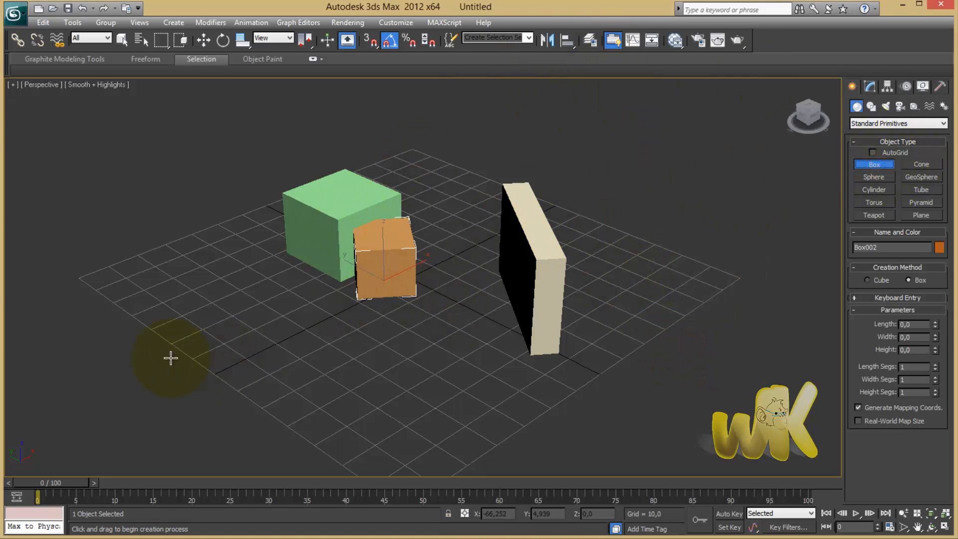
pyautogui.moveTo(122, 336); pyautogui.dragTo(231, 338)
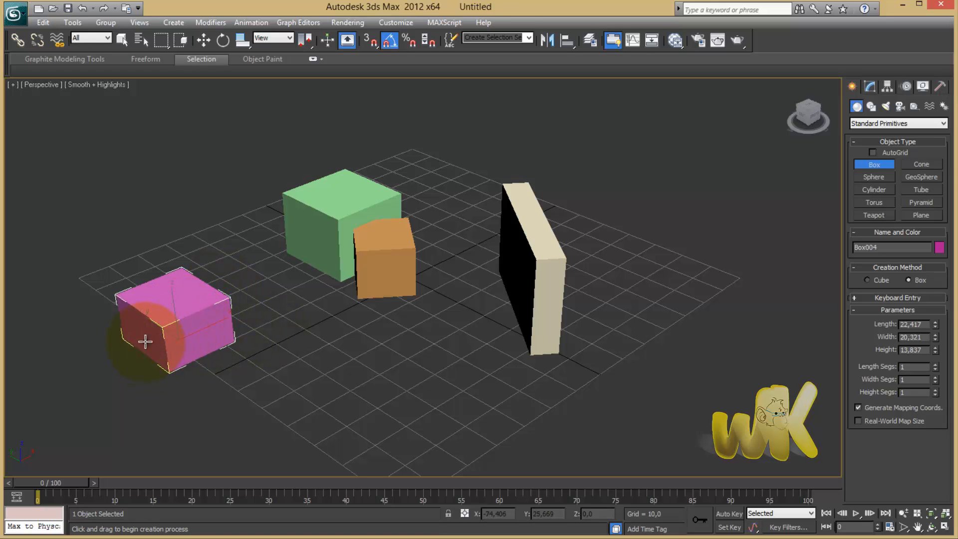
pyautogui.rightClick(173, 328)
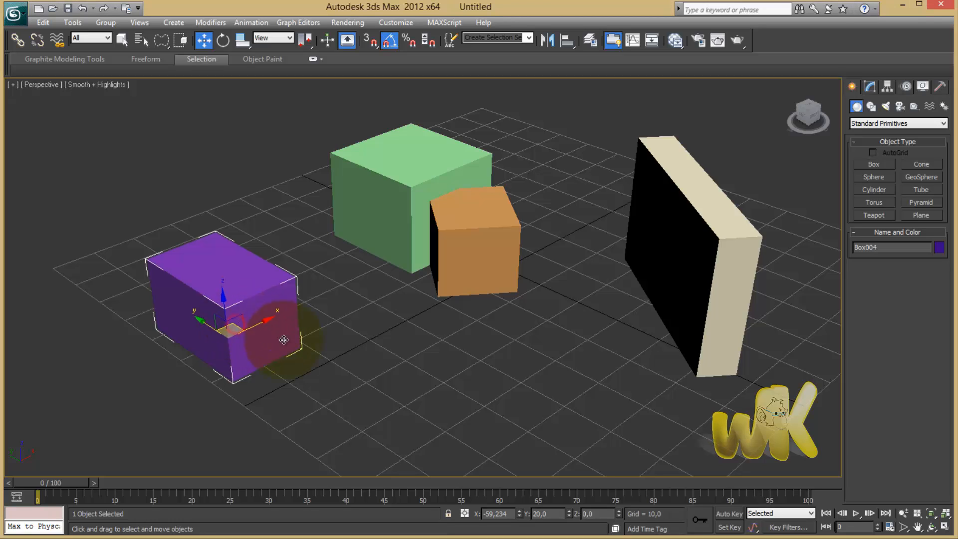
pyautogui.press('r')
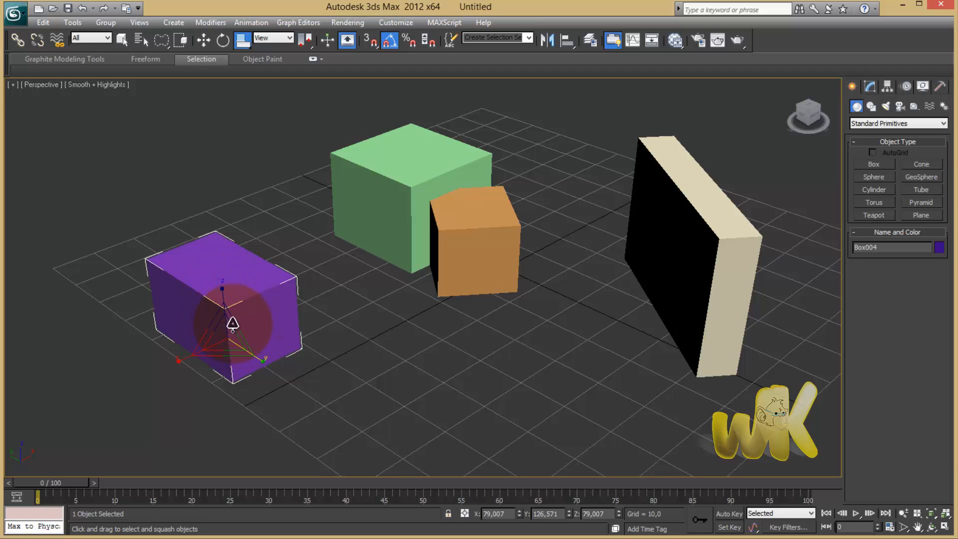
pyautogui.moveTo(235, 330); pyautogui.dragTo(252, 306)
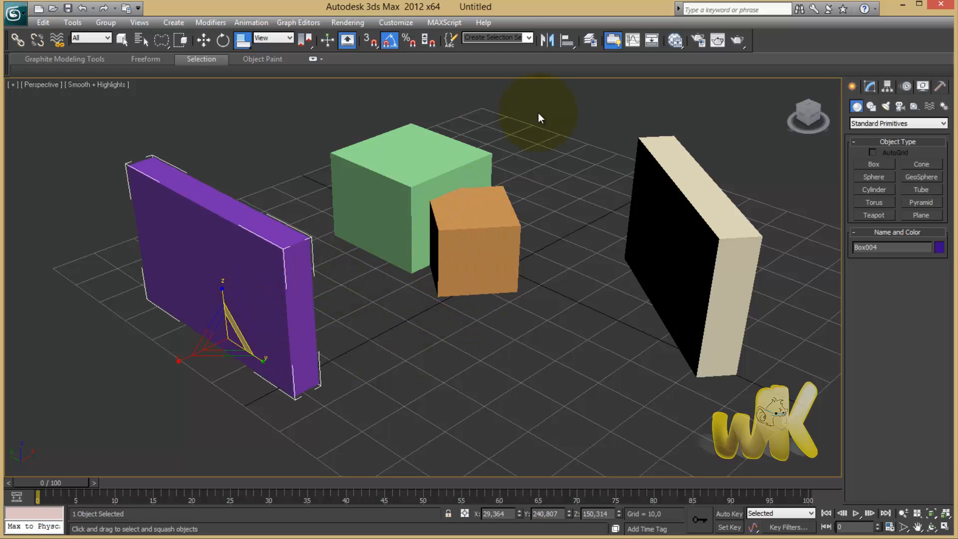
# Align the orange box to the purple slab by matching its scale on the X, Y and Z axes
pyautogui.click(568, 44)
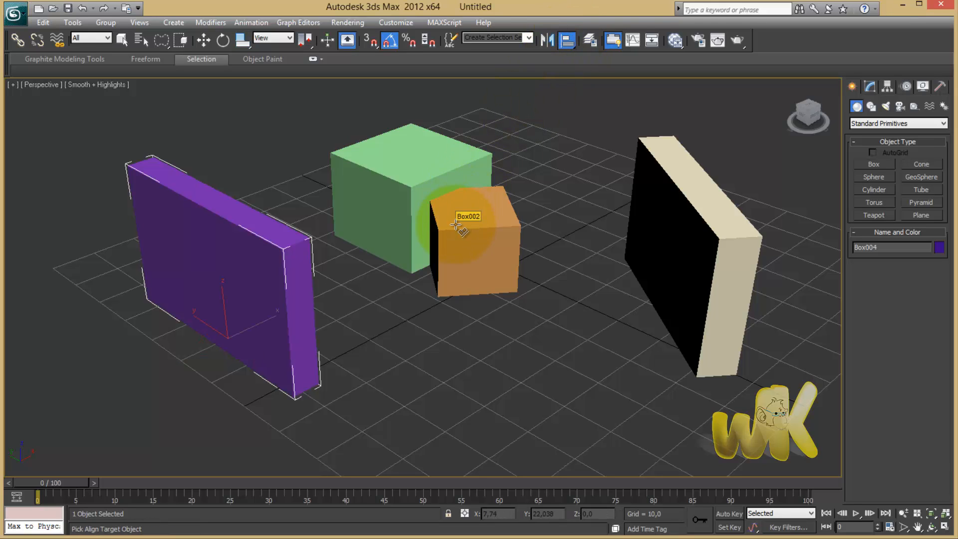
pyautogui.rightClick(415, 236)
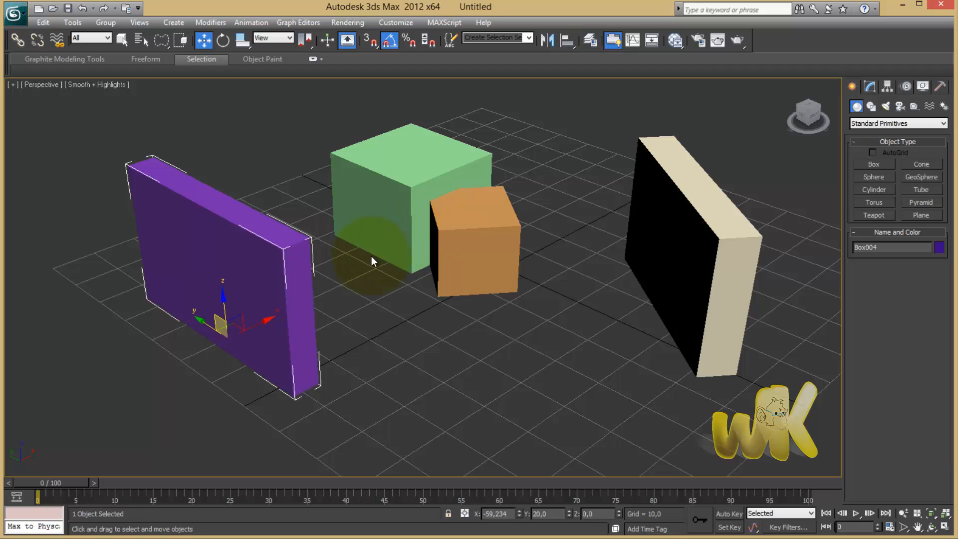
pyautogui.click(471, 256)
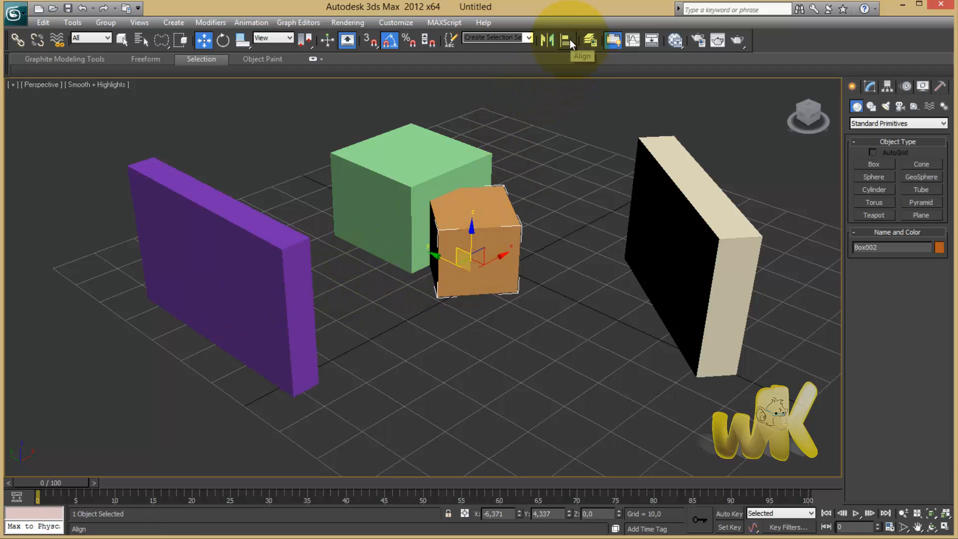
pyautogui.click(568, 40)
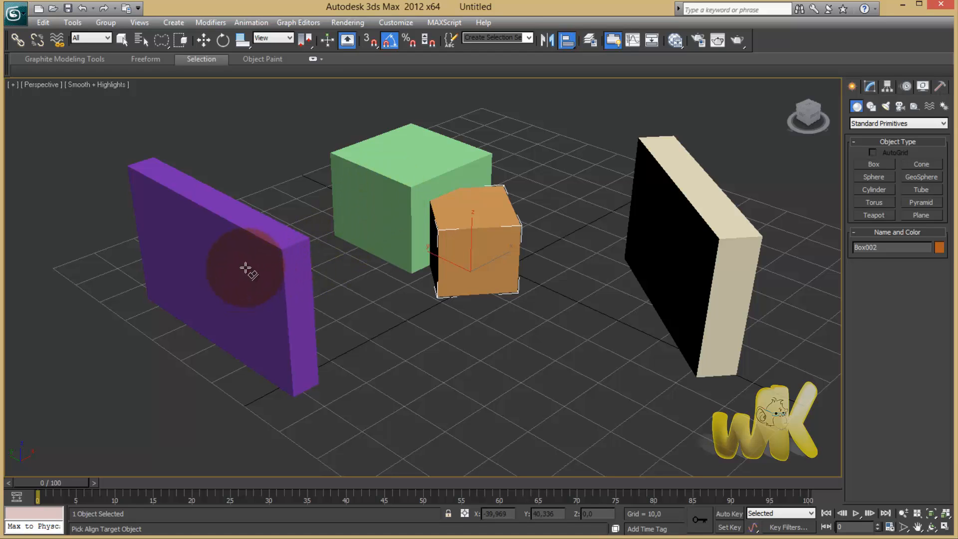
pyautogui.click(245, 268)
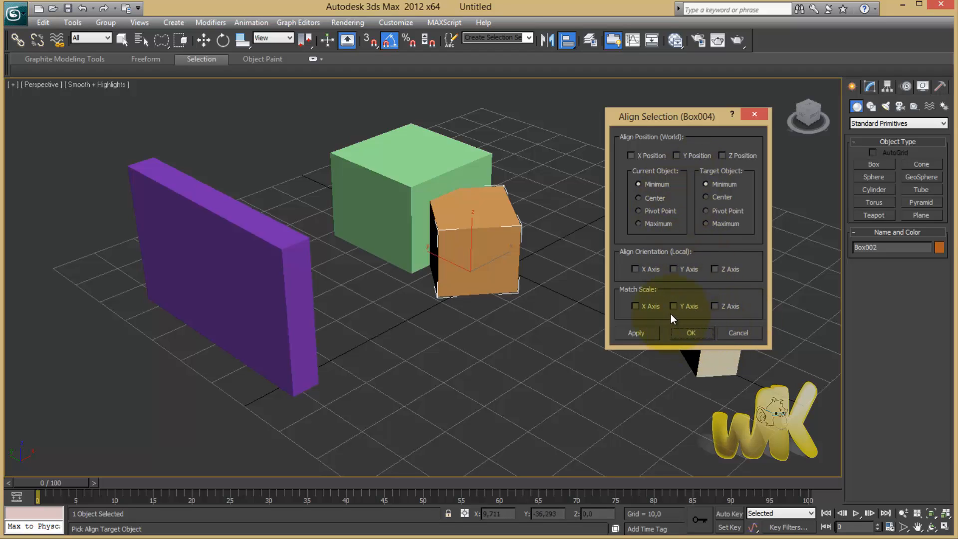
pyautogui.click(636, 306)
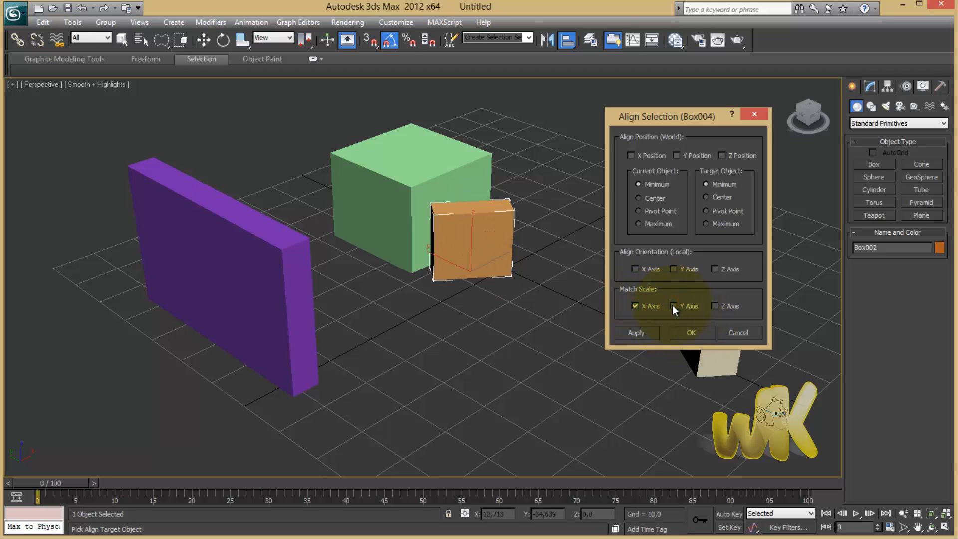
pyautogui.click(672, 305)
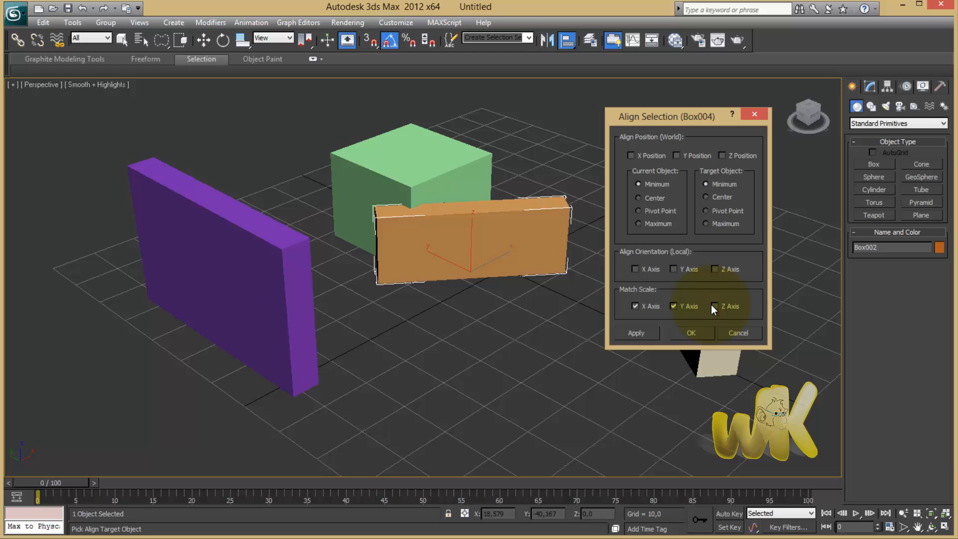
pyautogui.click(714, 306)
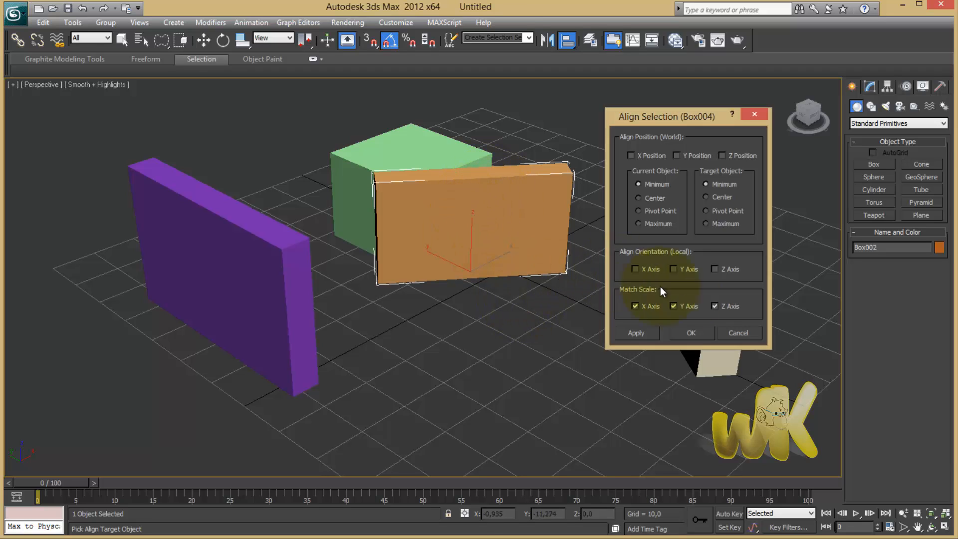
pyautogui.click(682, 328)
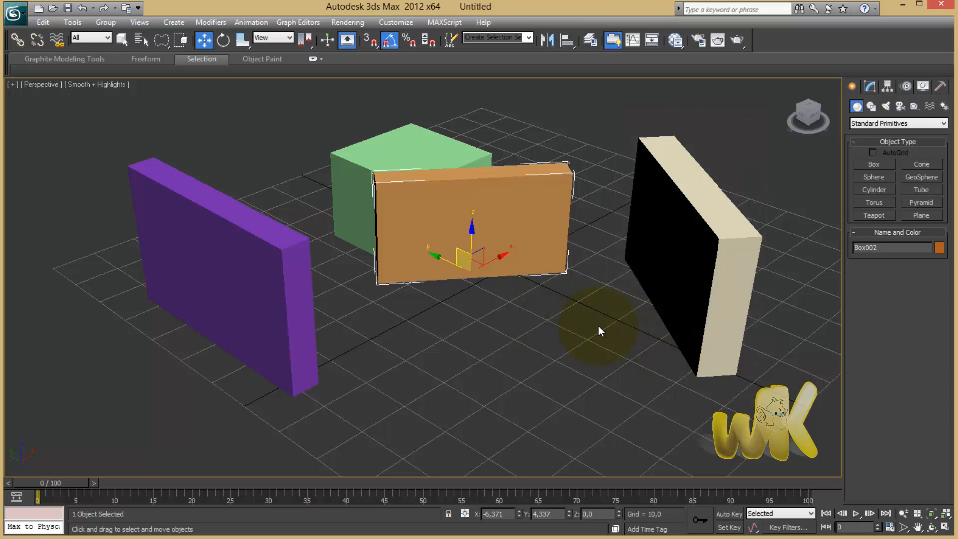
pyautogui.moveTo(597, 326)
pyautogui.keyDown('alt'); pyautogui.mouseDown(button='middle')
pyautogui.moveTo(541, 349)
pyautogui.moveTo(552, 300)
pyautogui.moveTo(564, 304)
pyautogui.moveTo(566, 361)
pyautogui.moveTo(600, 311)
pyautogui.mouseUp(button='middle'); pyautogui.keyUp('alt')
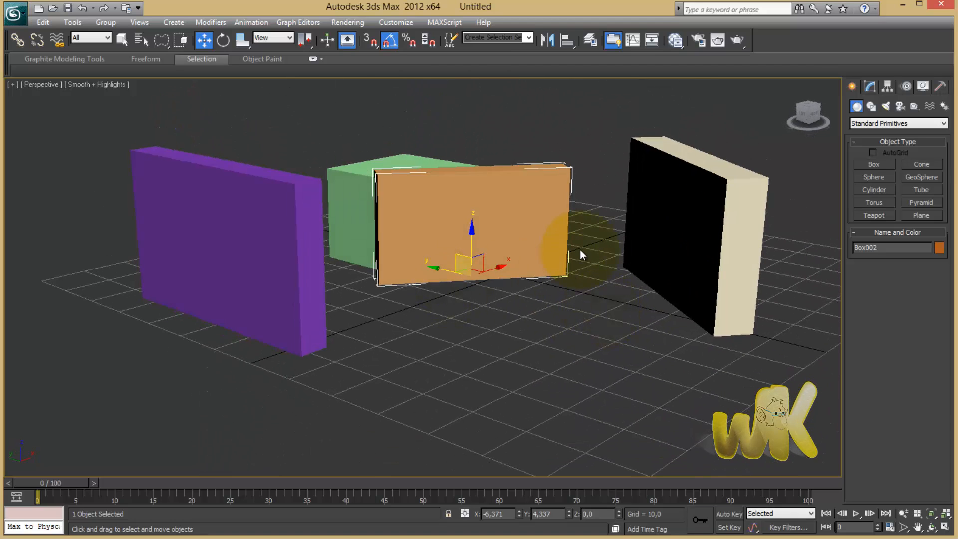